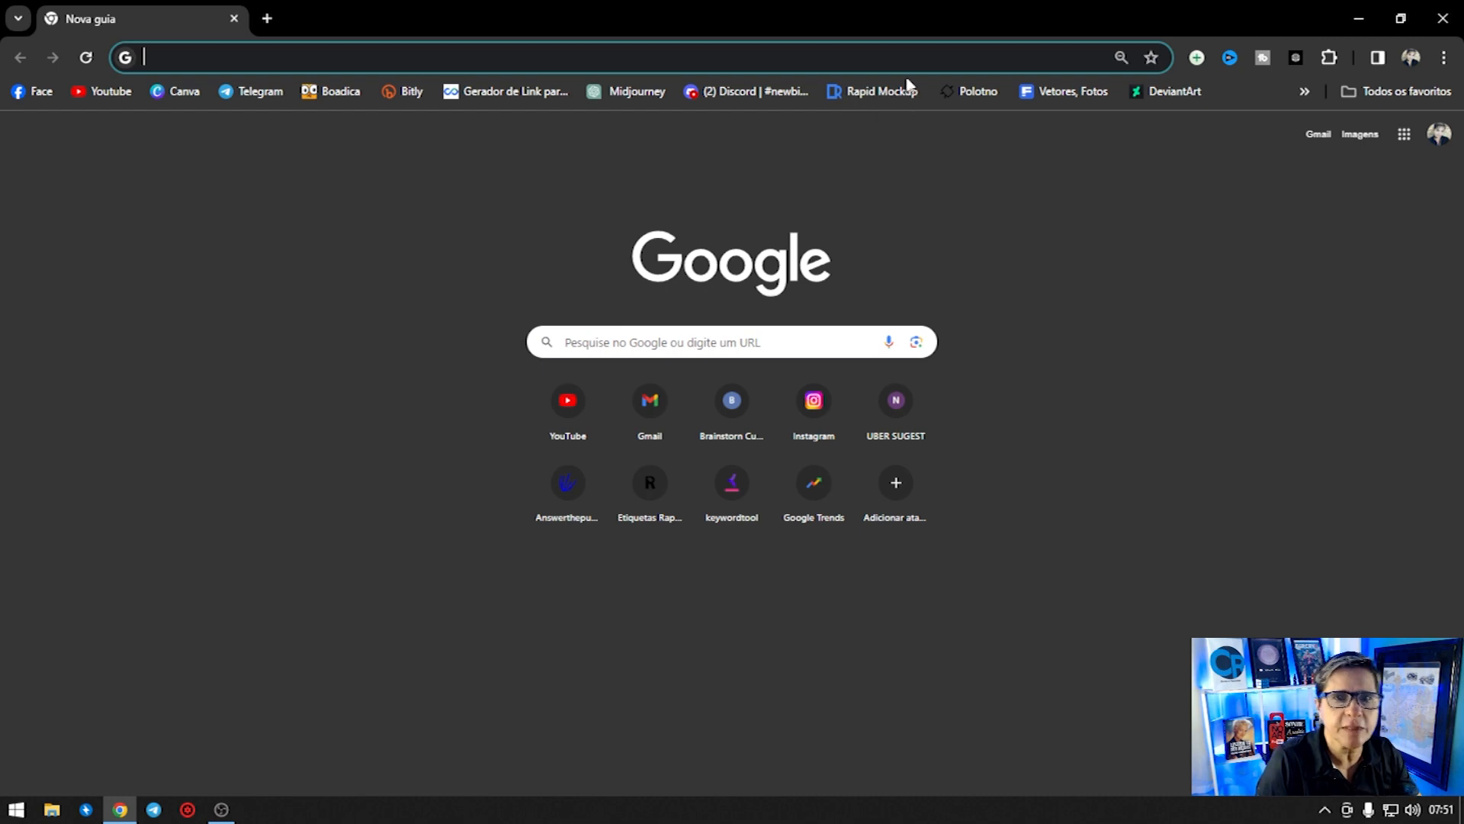
Step: Open the Rapid Mockup site and check that its bookmark is stored in the Barra de favoritos folder
{"action": "left_click", "coordinate": [882, 93]}
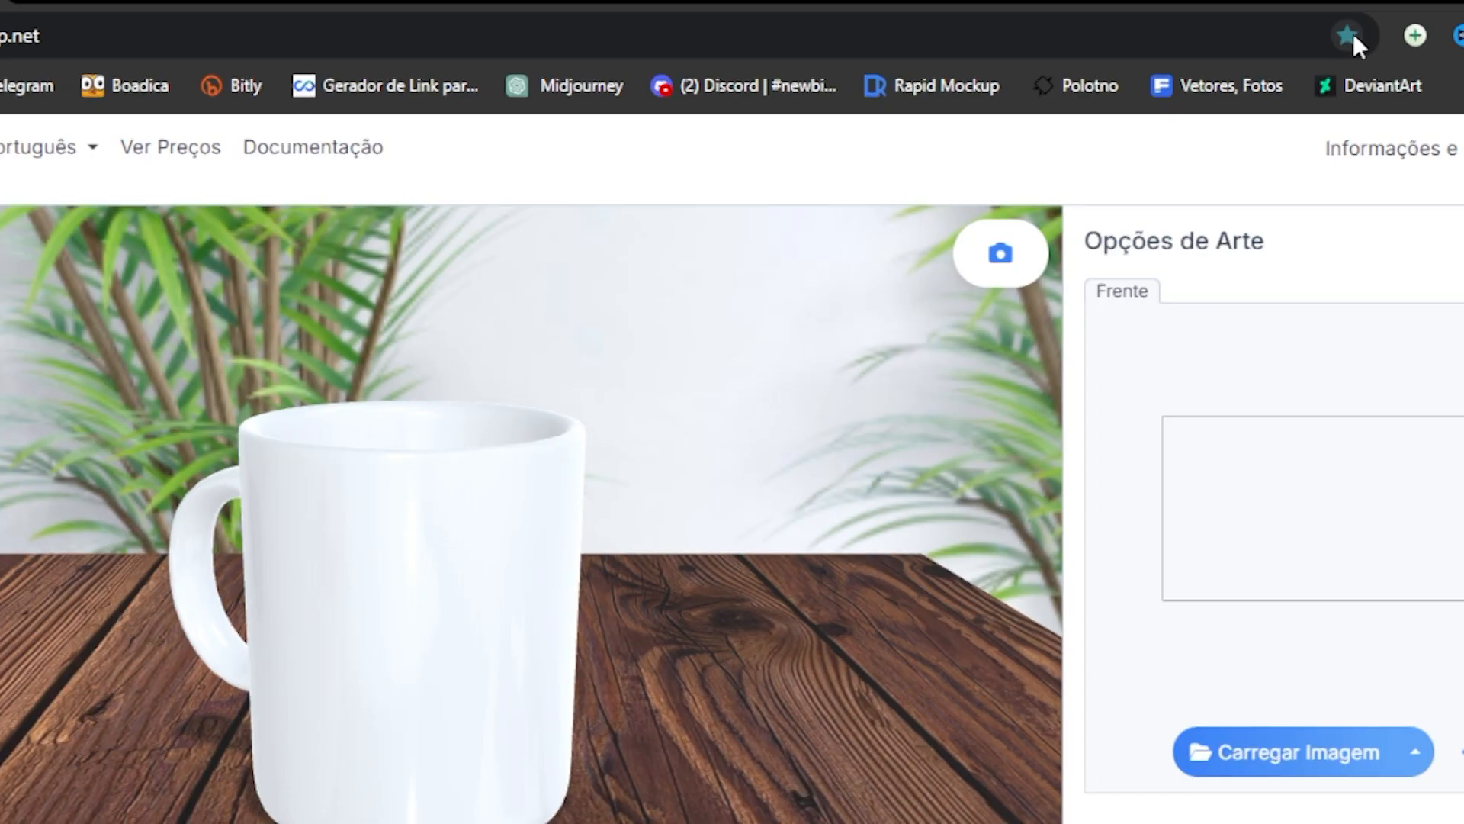
{"action": "left_click", "coordinate": [1150, 57]}
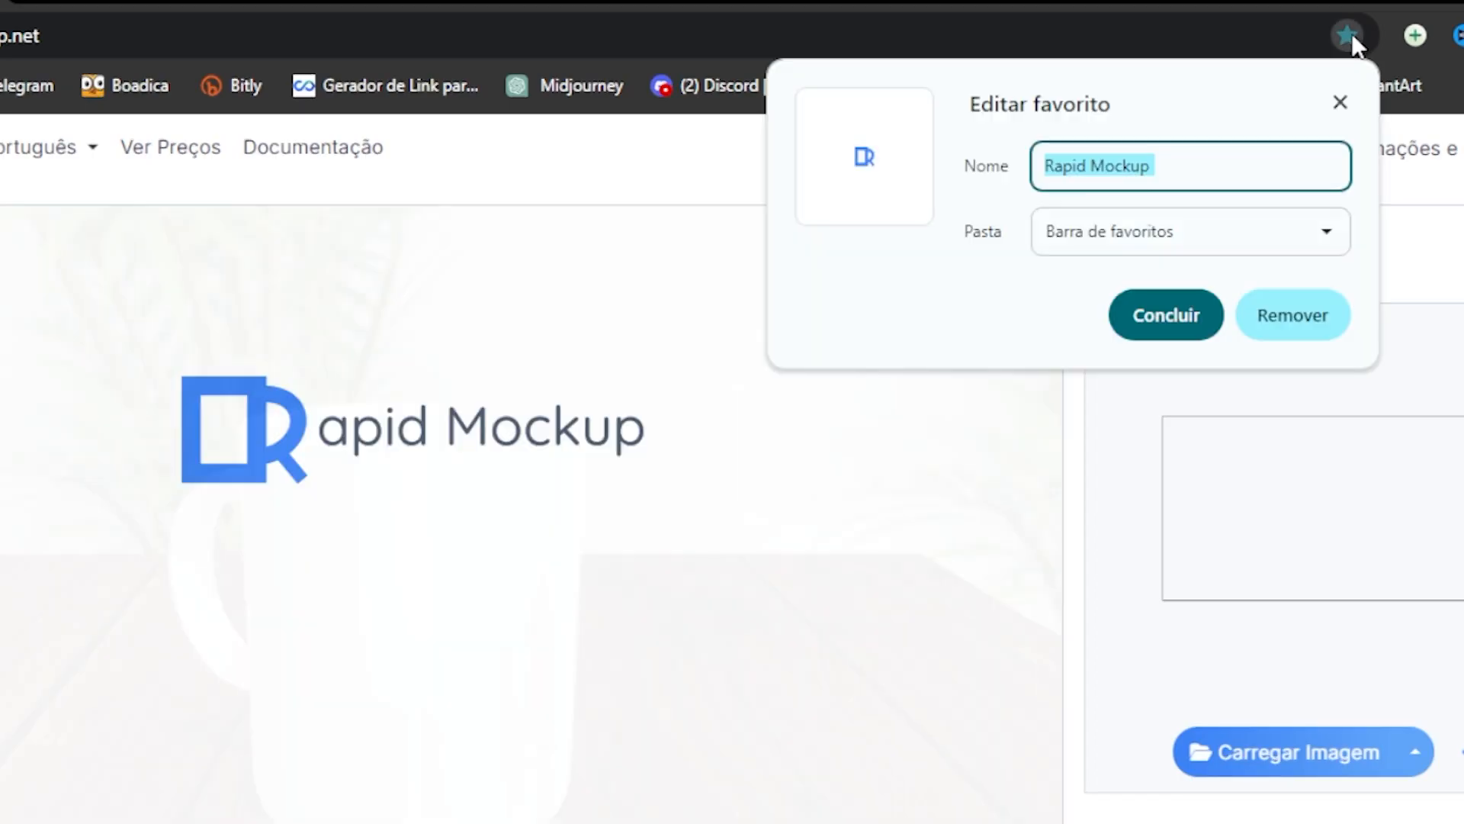
{"action": "left_click", "coordinate": [1153, 241]}
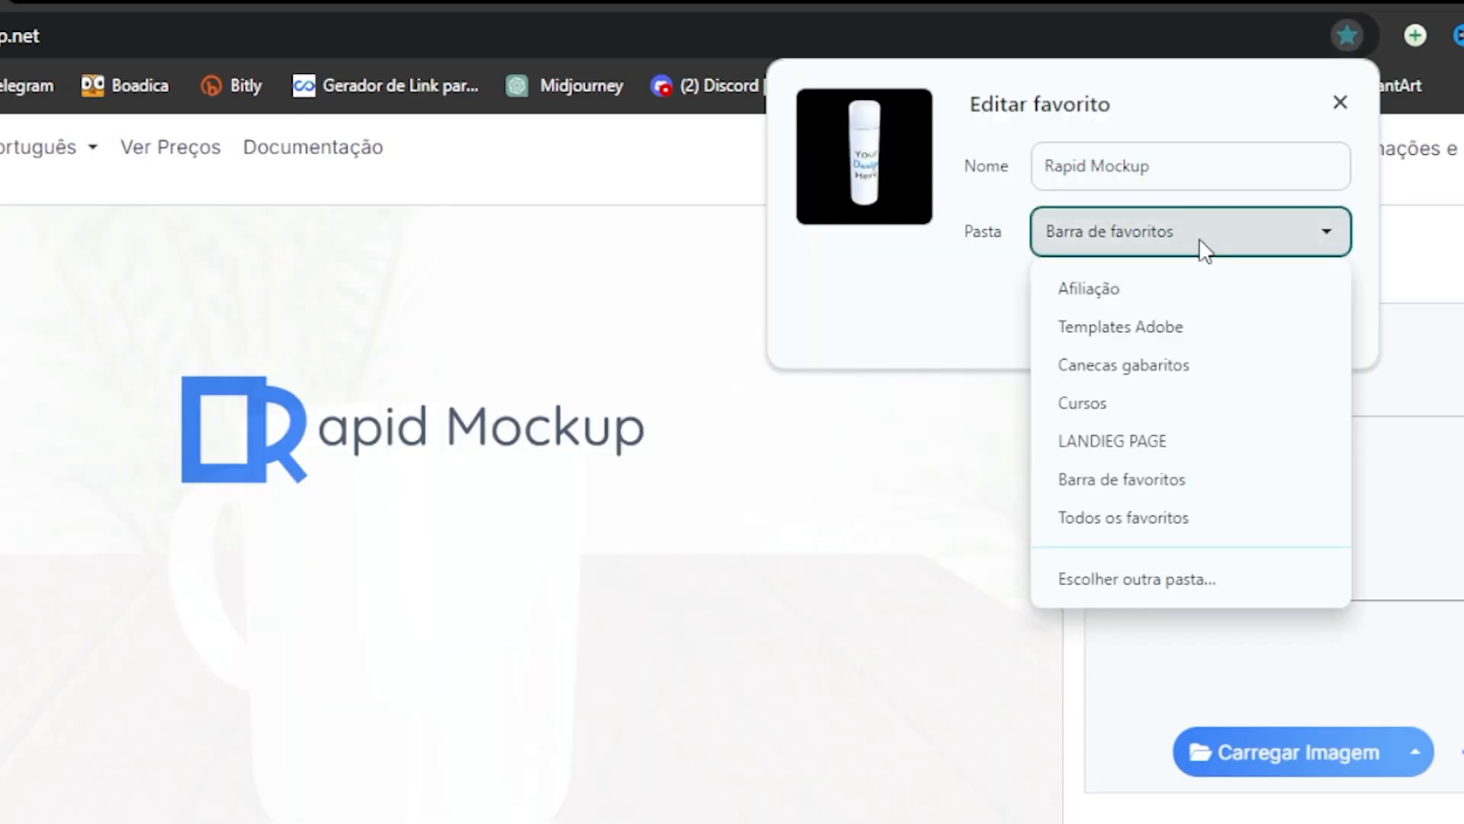
{"action": "left_click", "coordinate": [1150, 243]}
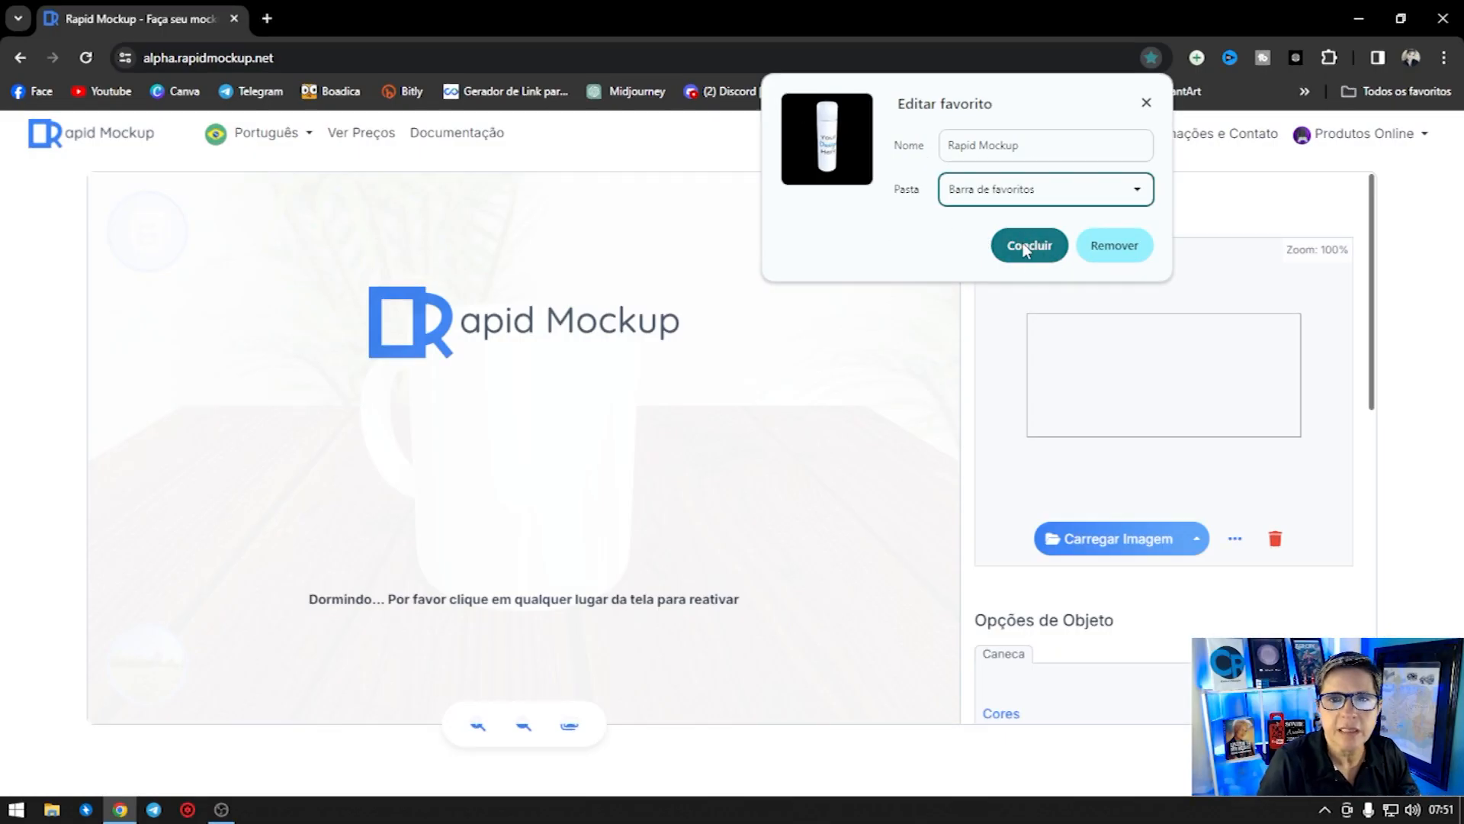
{"action": "left_click", "coordinate": [1146, 103]}
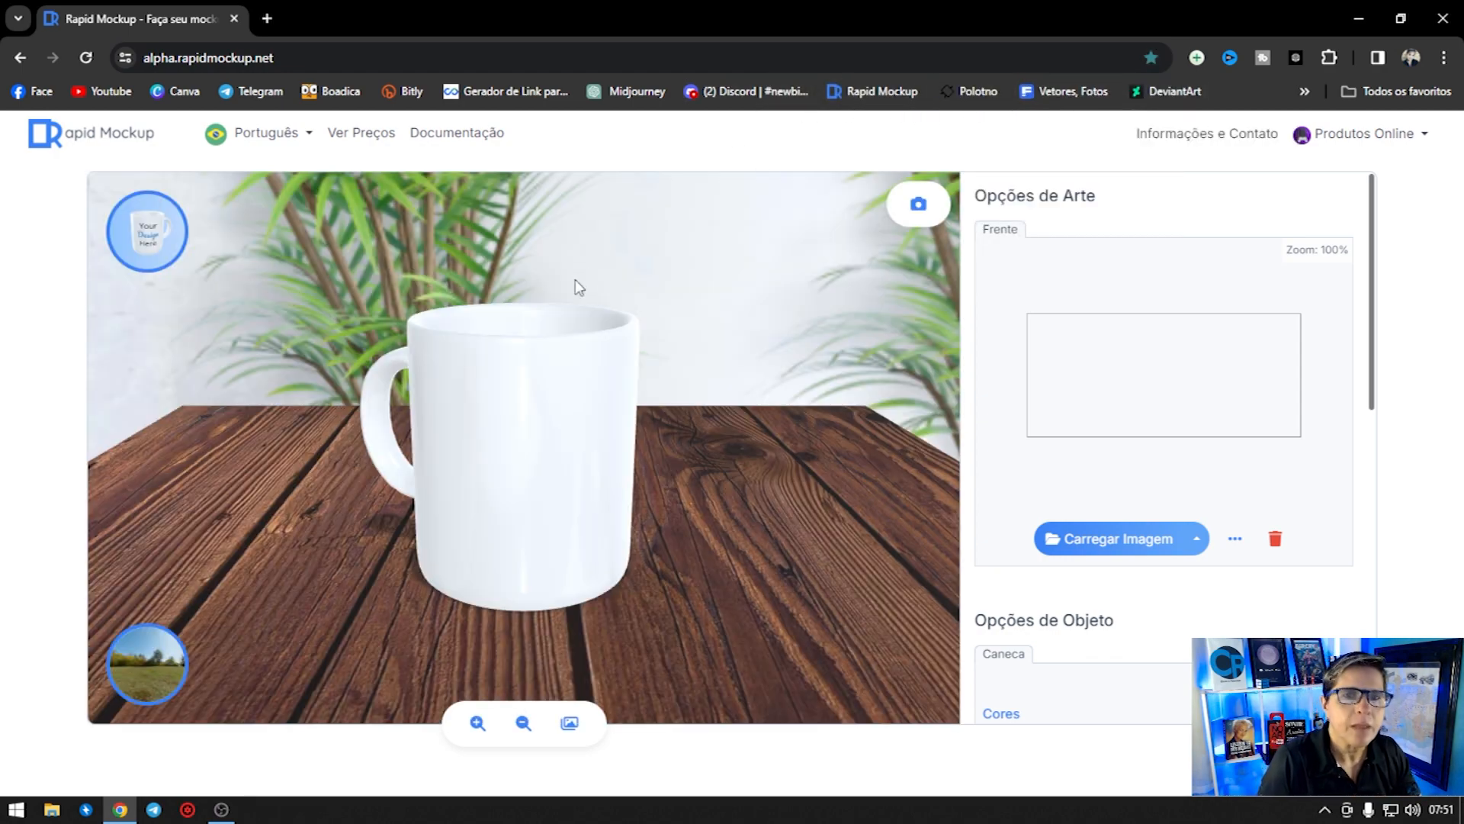
Step: Orbit around the blank mug mockup to examine it from a raised, angled viewpoint
{"action": "left_click_drag", "start_coordinate": [496, 369], "coordinate": [644, 428]}
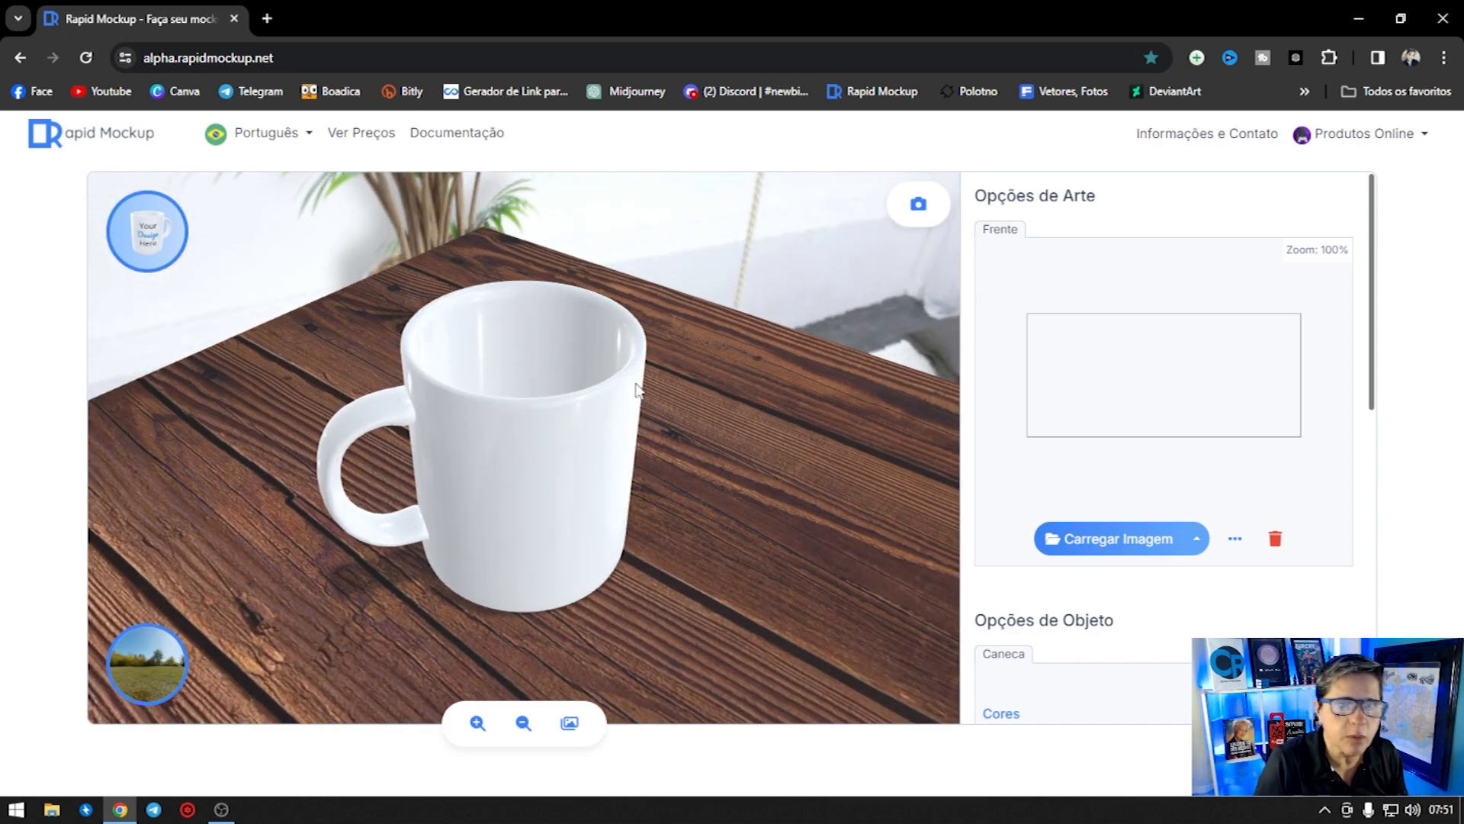
{"action": "mouse_move", "coordinate": [482, 372]}
{"action": "left_mouse_down"}
{"action": "mouse_move", "coordinate": [489, 351]}
{"action": "mouse_move", "coordinate": [498, 387]}
{"action": "left_mouse_up"}
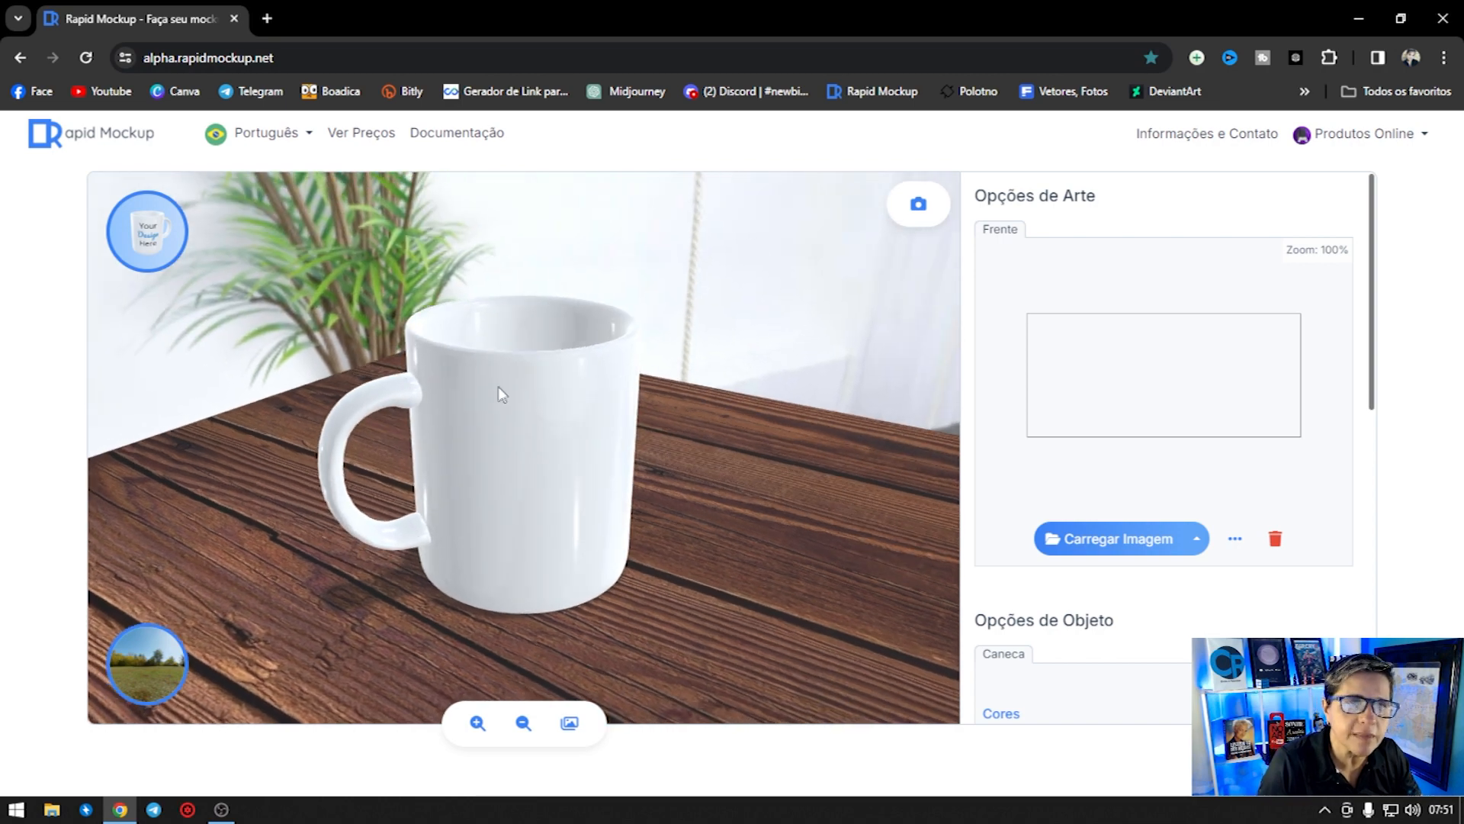
Step: Browse the catalogue of mockup objects and load the plain white Caneca mug
{"action": "left_click", "coordinate": [159, 237]}
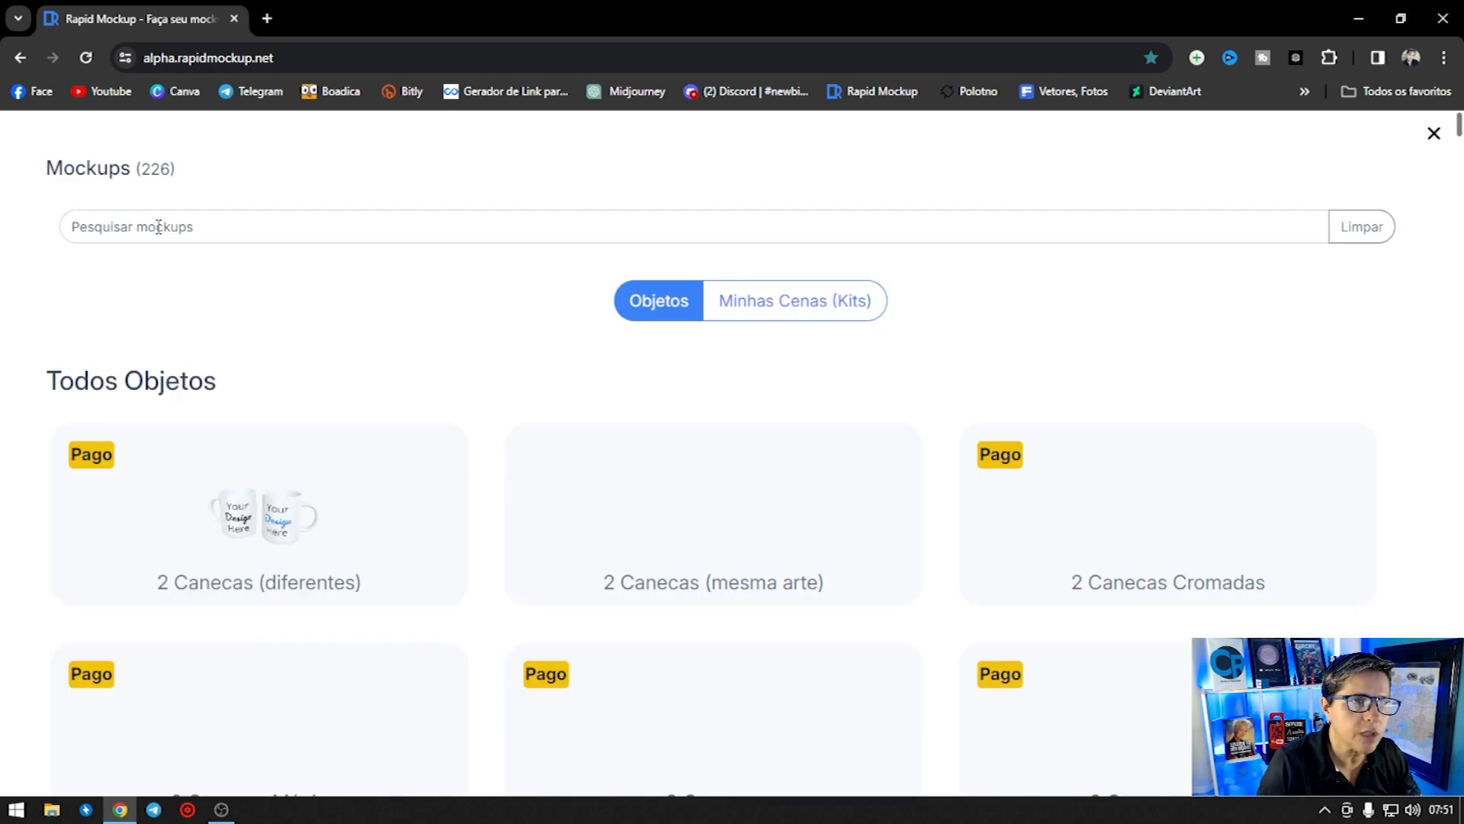
{"action": "scroll", "coordinate": [483, 409], "scroll_direction": "down", "scroll_amount": 2}
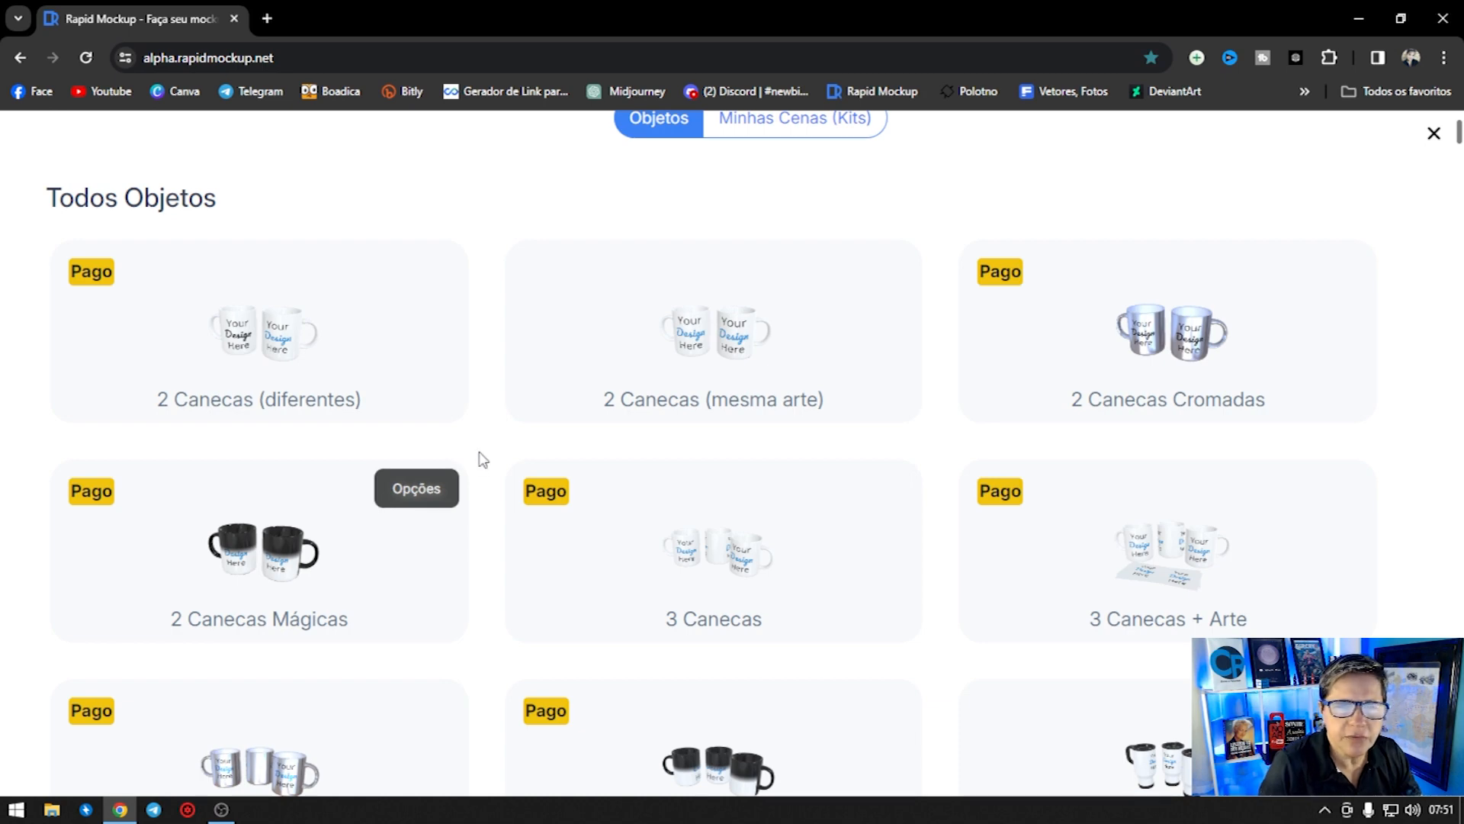
{"action": "scroll", "coordinate": [484, 486], "scroll_direction": "down", "scroll_amount": 5}
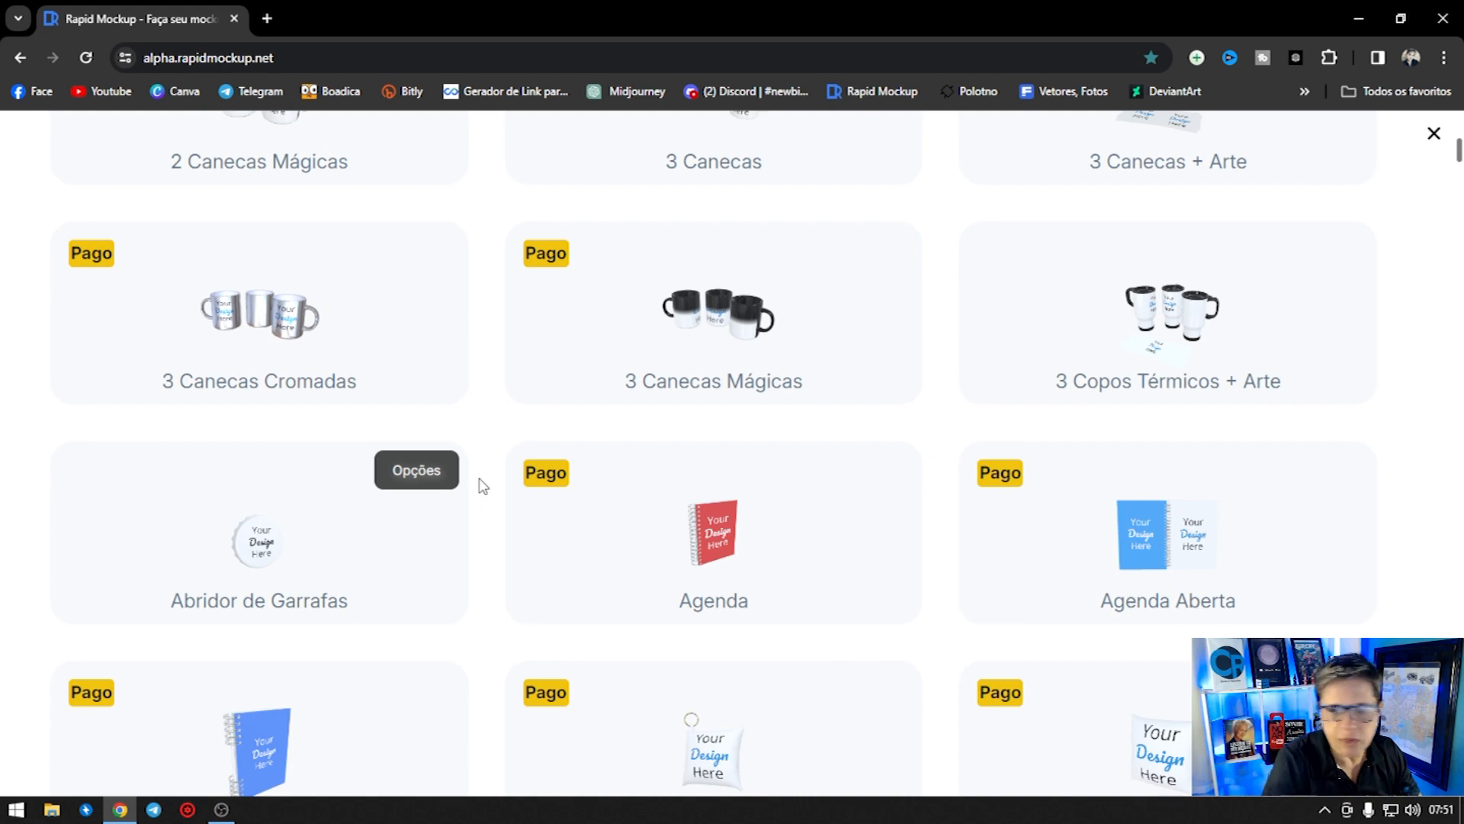
{"action": "scroll", "coordinate": [482, 485], "scroll_direction": "down", "scroll_amount": 1}
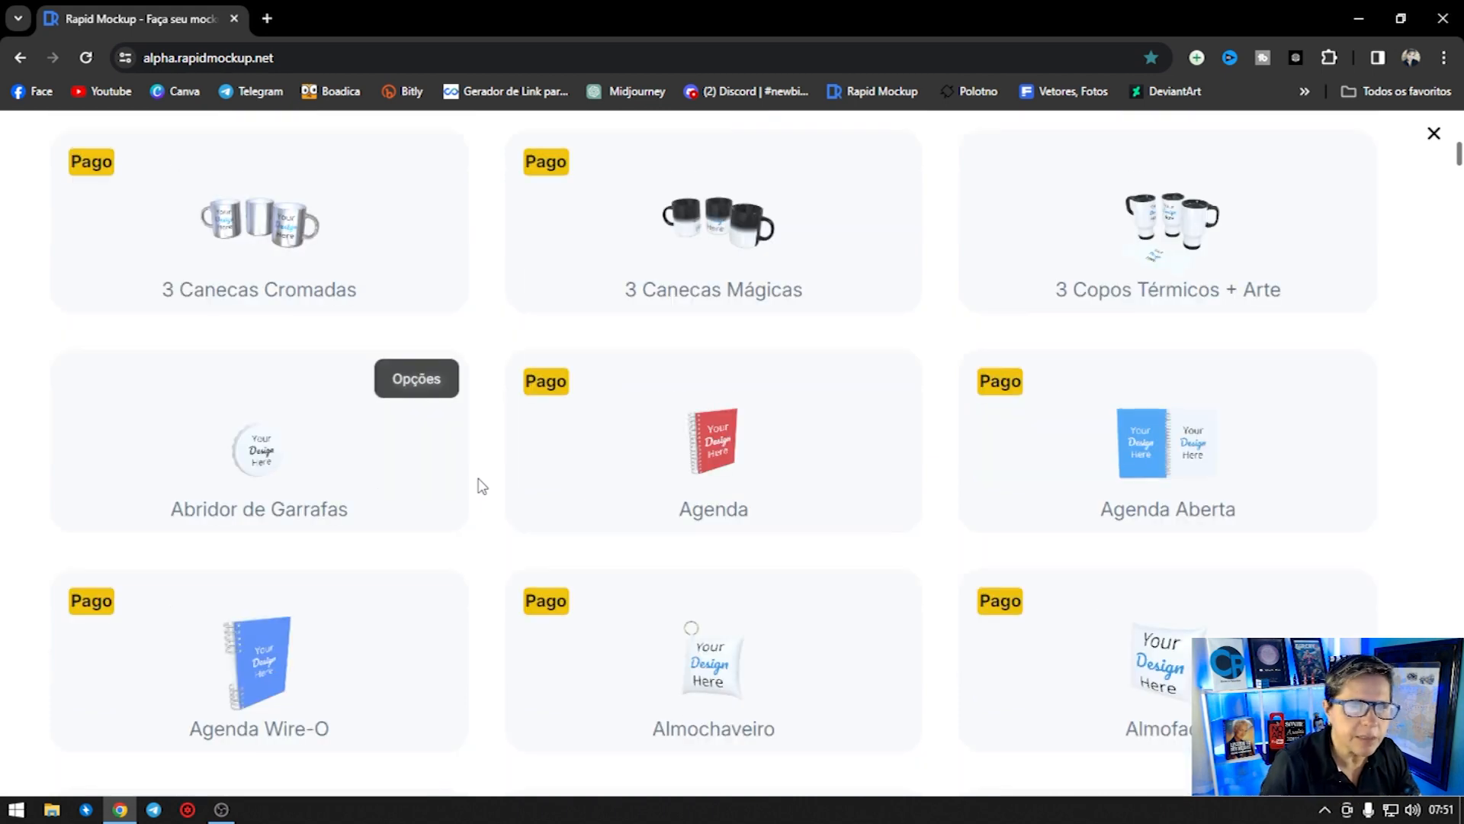
{"action": "scroll", "coordinate": [482, 486], "scroll_direction": "down", "scroll_amount": 3}
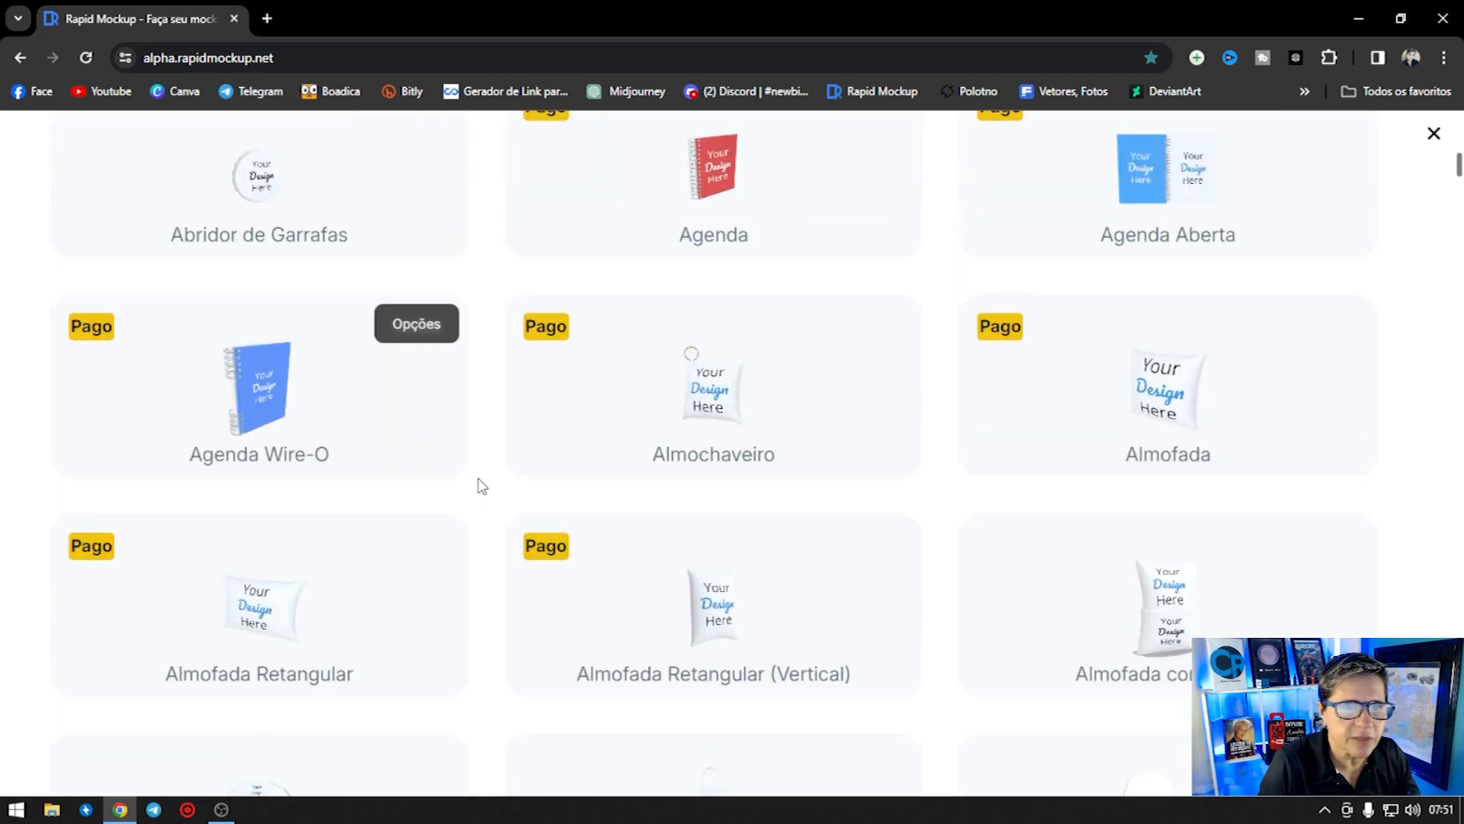
{"action": "scroll", "coordinate": [482, 486], "scroll_direction": "down", "scroll_amount": 2}
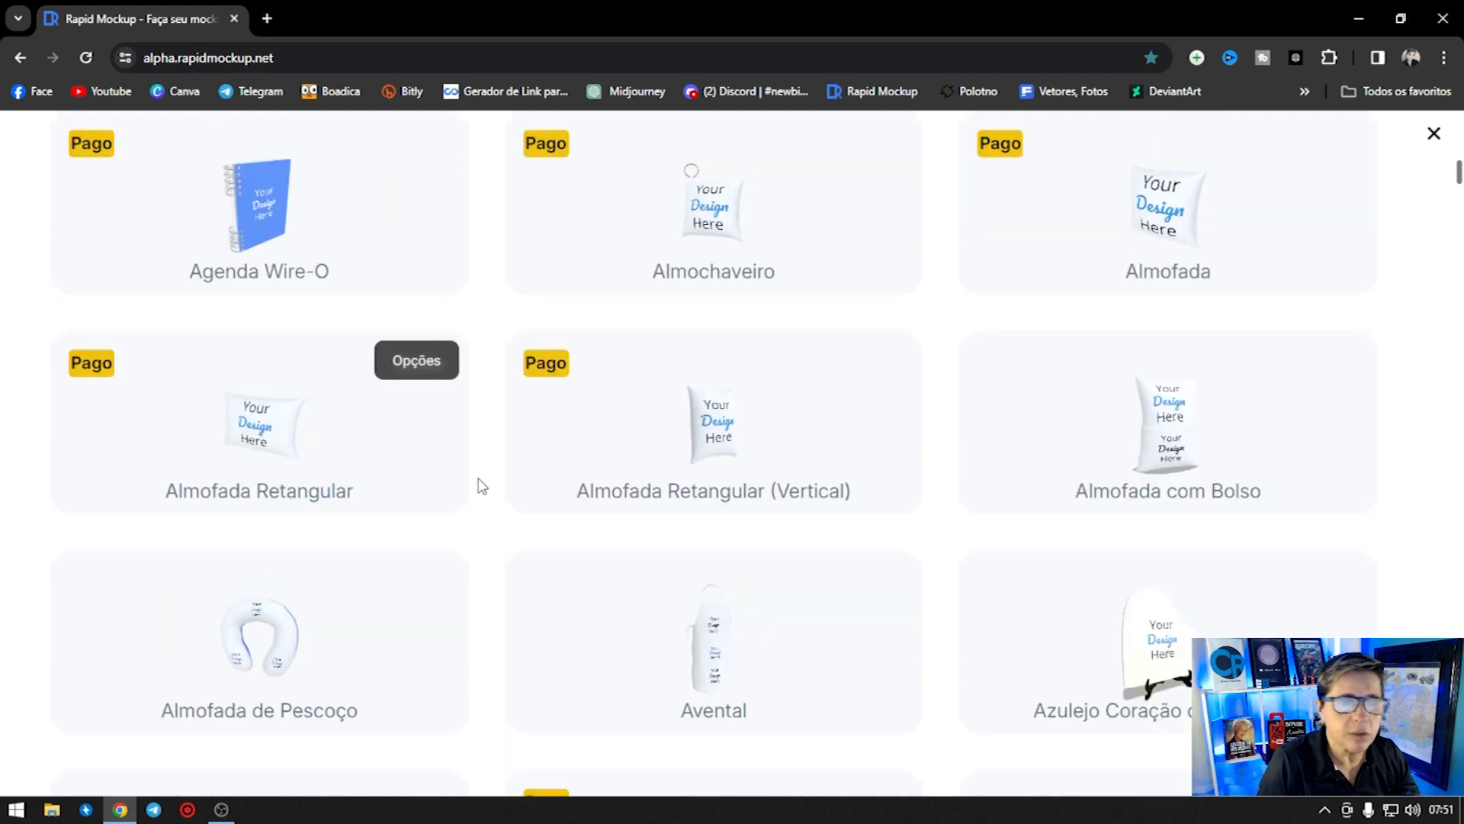
{"action": "scroll", "coordinate": [482, 486], "scroll_direction": "down", "scroll_amount": 6}
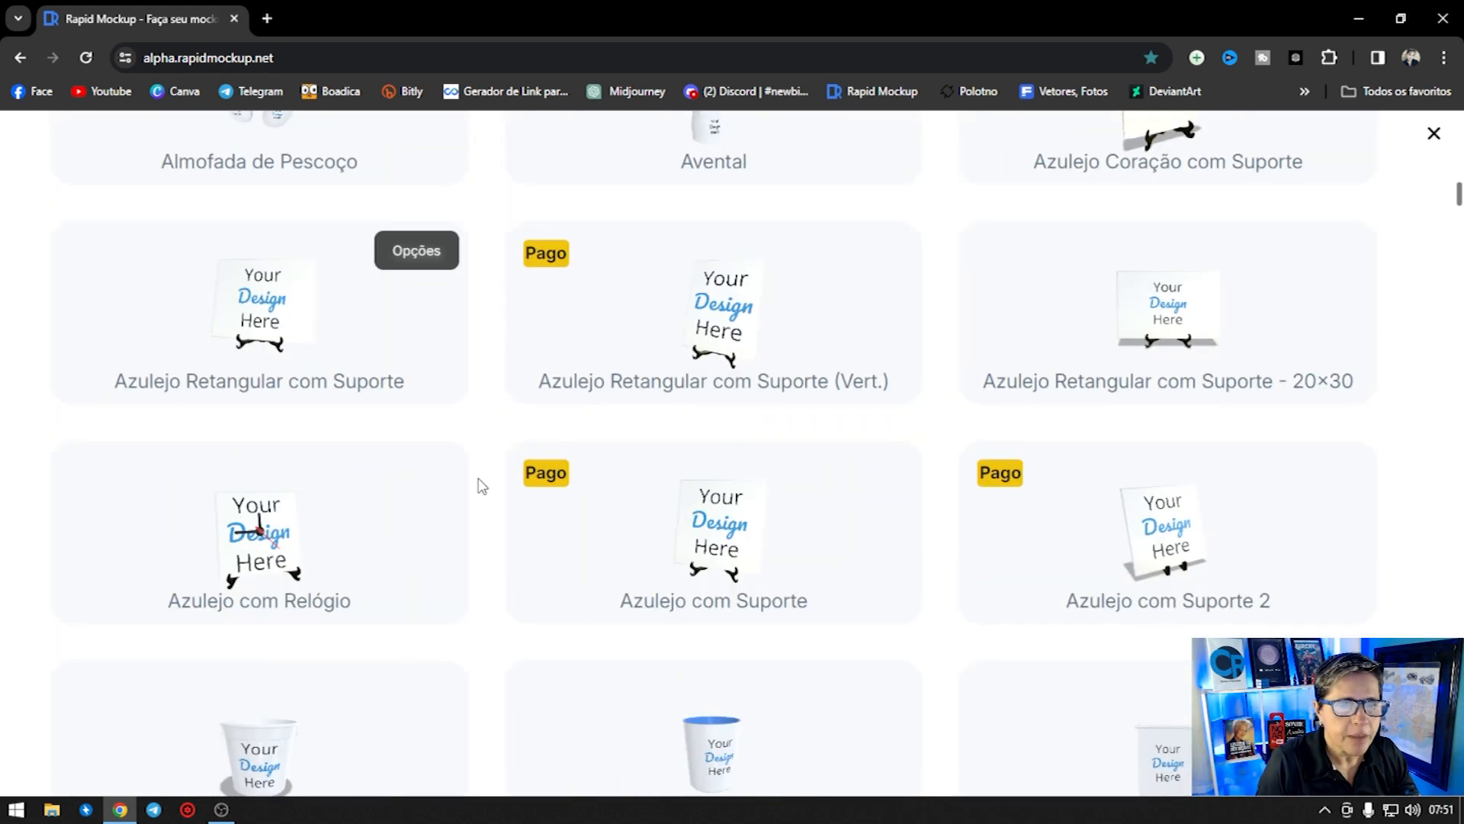
{"action": "scroll", "coordinate": [482, 486], "scroll_direction": "down", "scroll_amount": 6}
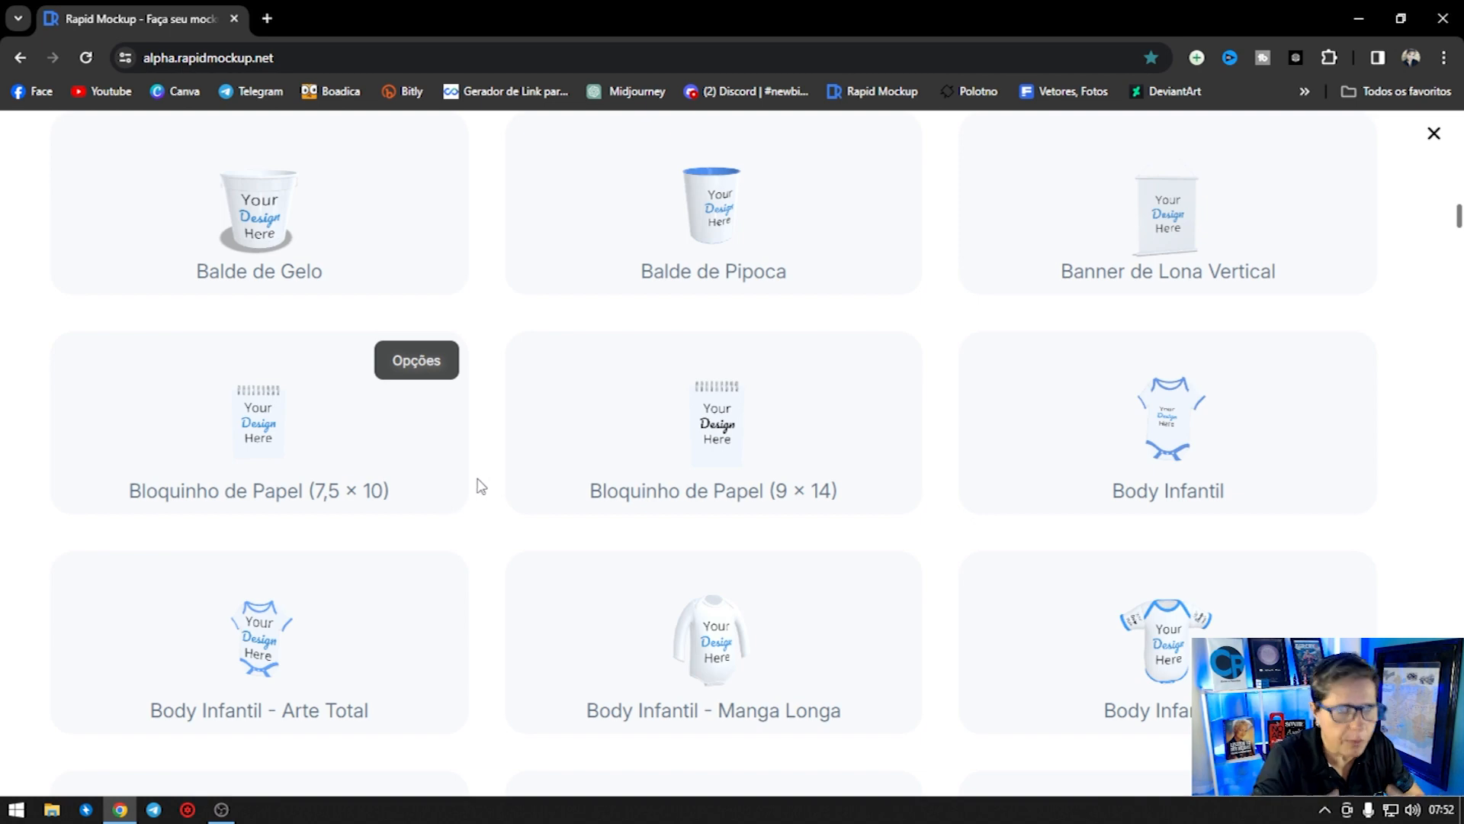
{"action": "scroll", "coordinate": [482, 486], "scroll_direction": "down", "scroll_amount": 9}
{"action": "scroll", "coordinate": [494, 444], "scroll_direction": "down", "scroll_amount": 10}
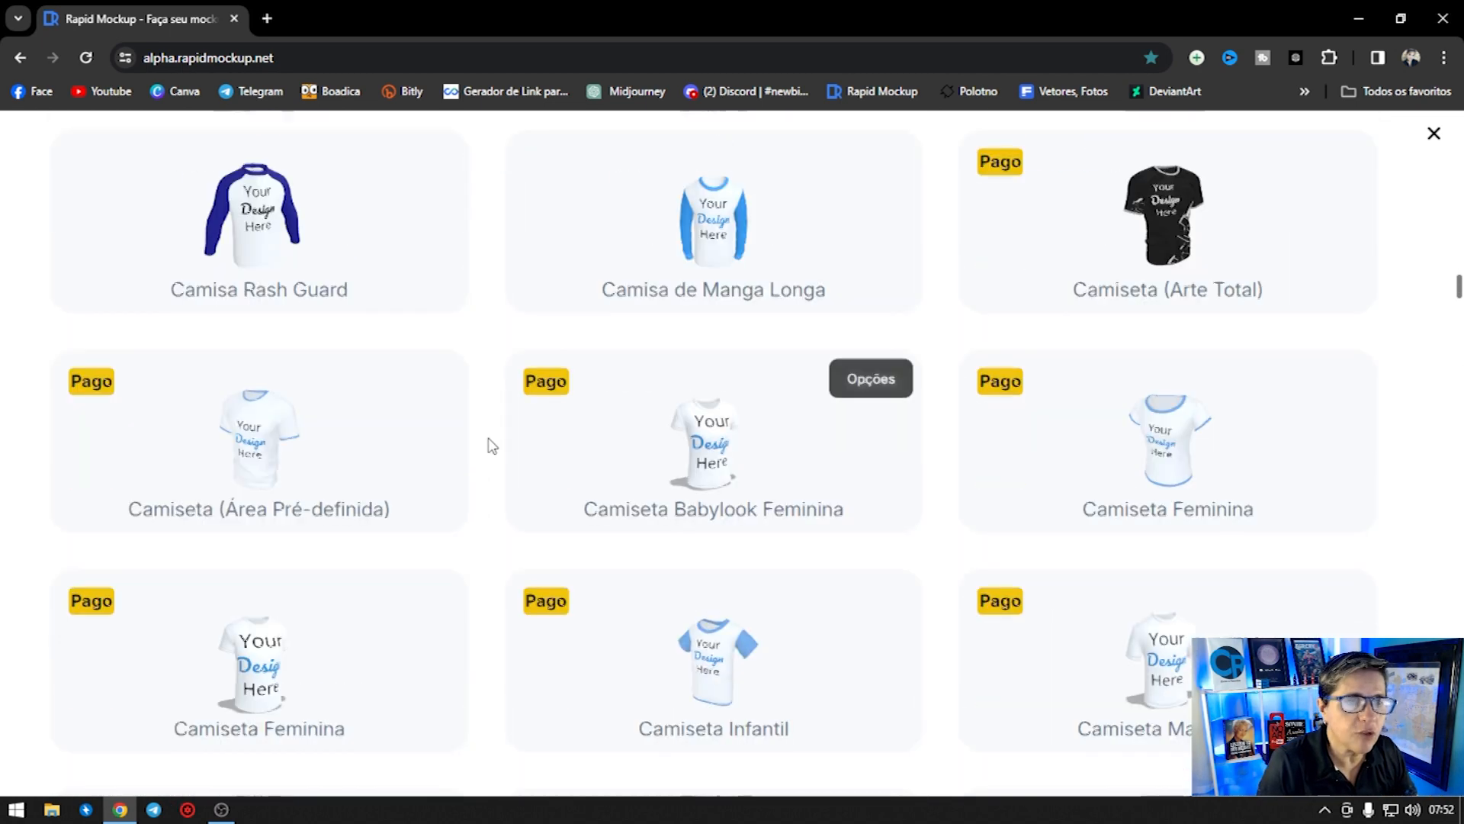
{"action": "scroll", "coordinate": [492, 446], "scroll_direction": "down", "scroll_amount": 4}
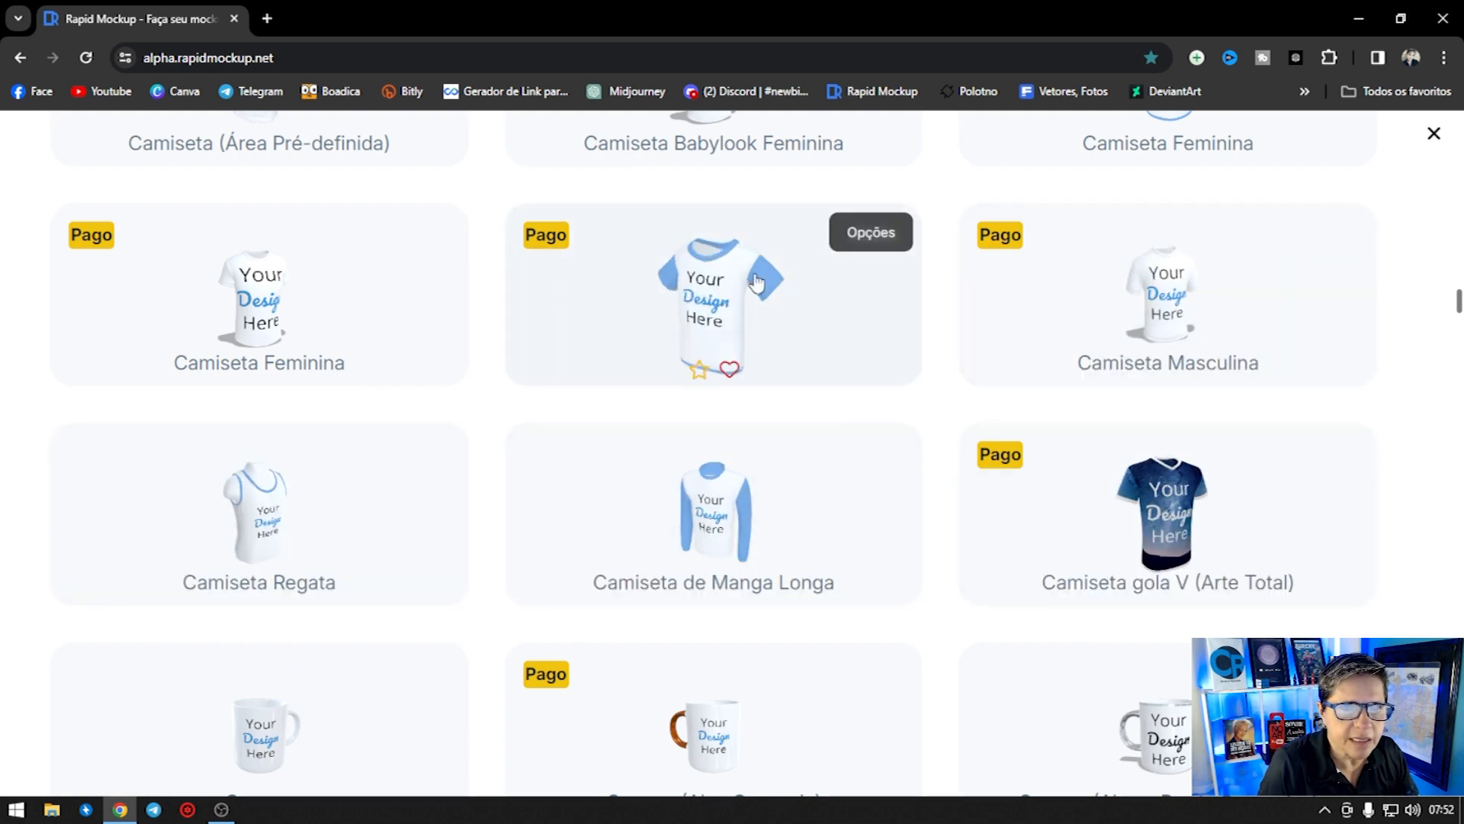
{"action": "scroll", "coordinate": [492, 410], "scroll_direction": "down", "scroll_amount": 4}
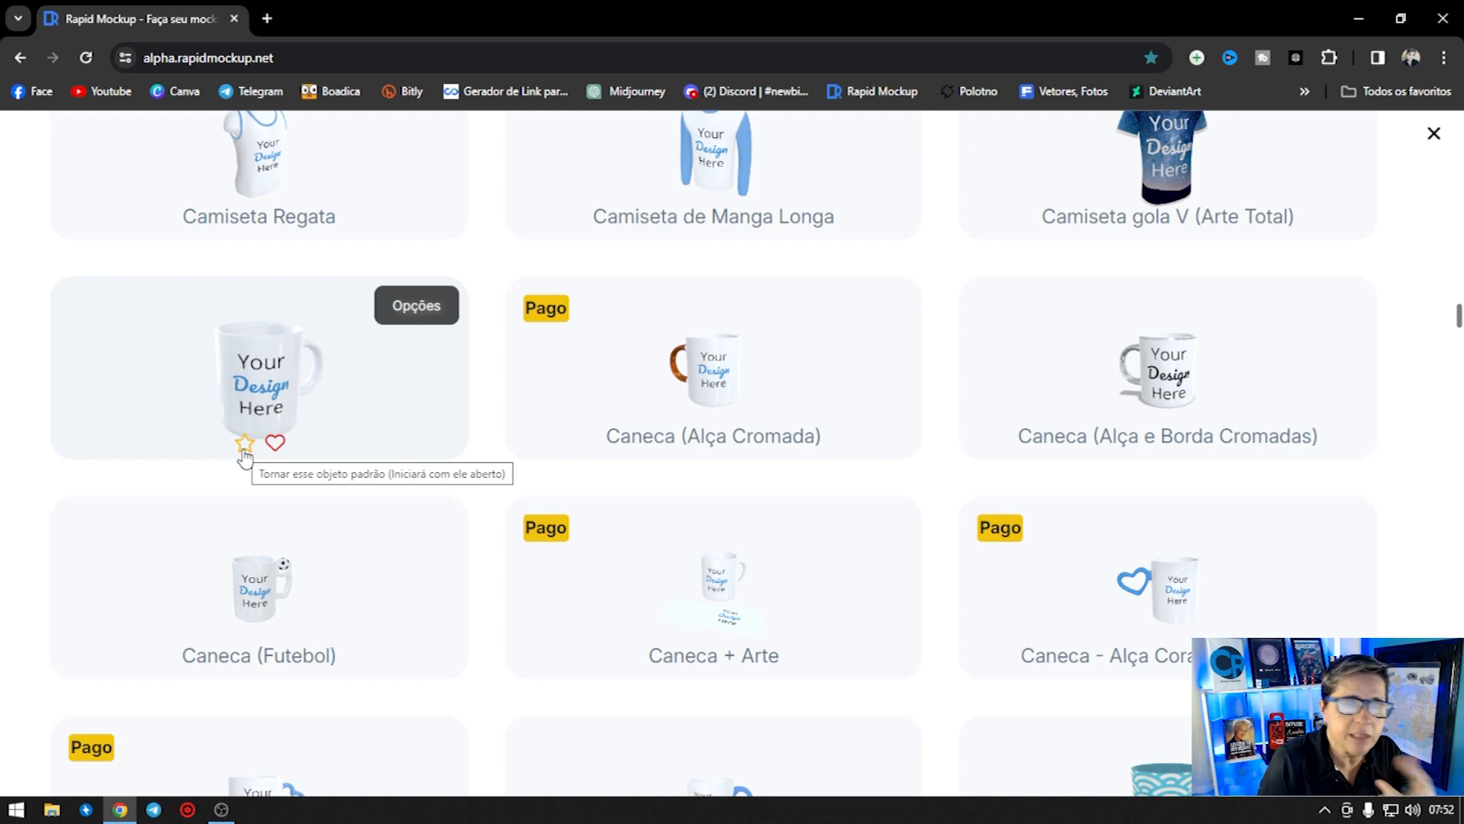
{"action": "left_click", "coordinate": [260, 389]}
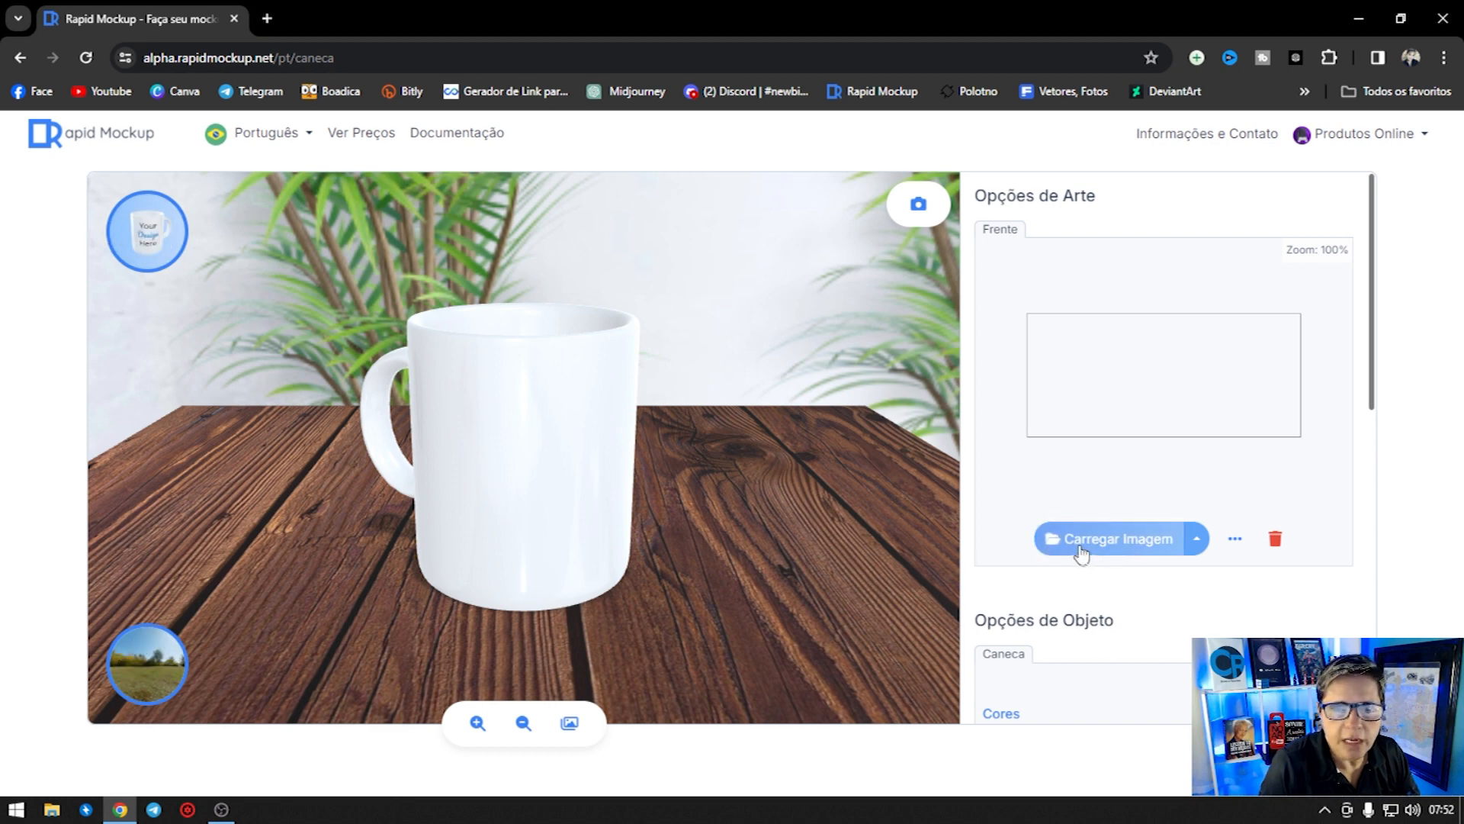
Step: Load the image SuaCaneca-HarryPotter-04 from the desktop as the mug's front artwork
{"action": "left_click", "coordinate": [1108, 539]}
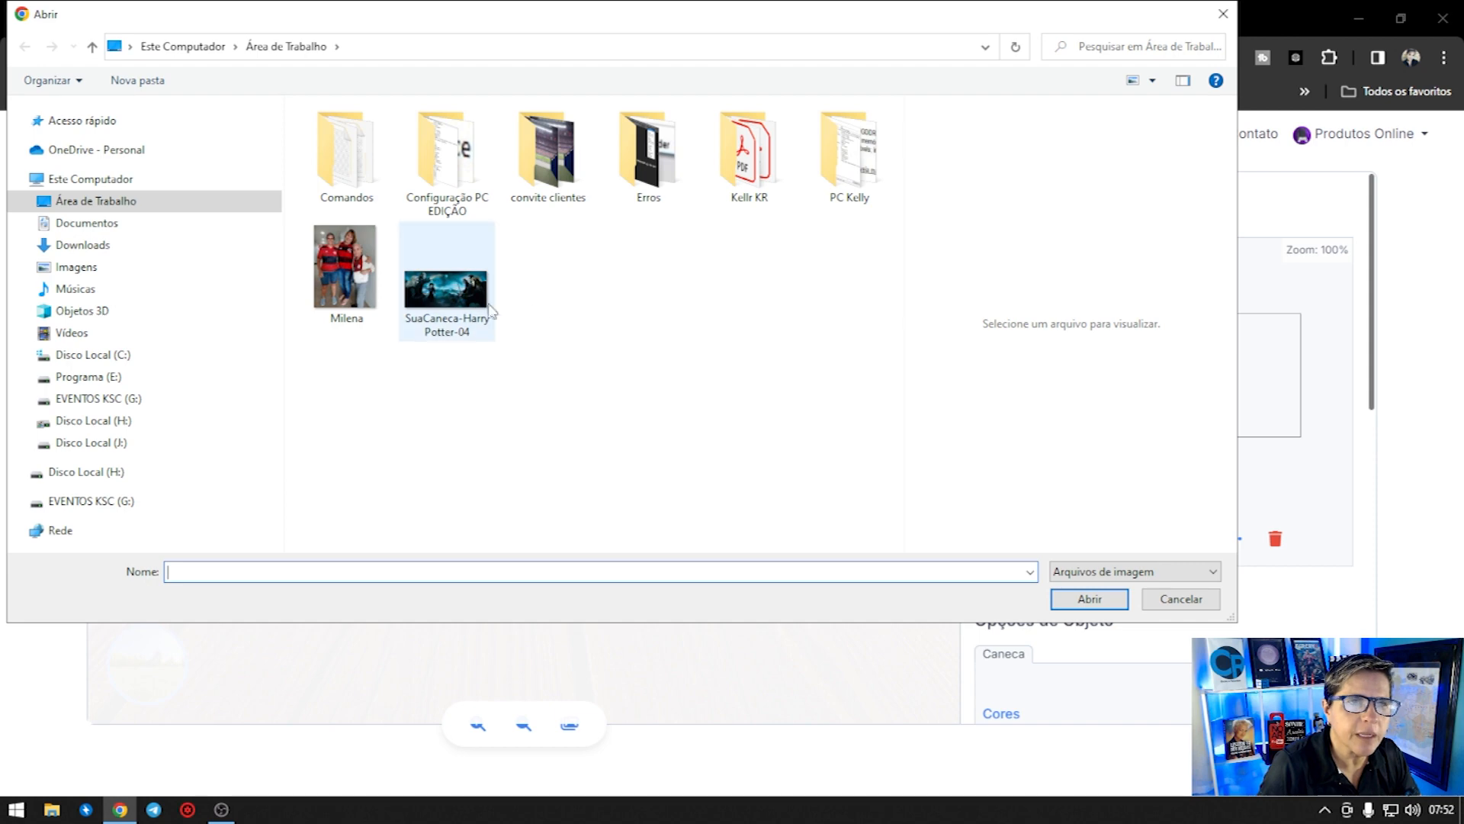
{"action": "left_click", "coordinate": [461, 298]}
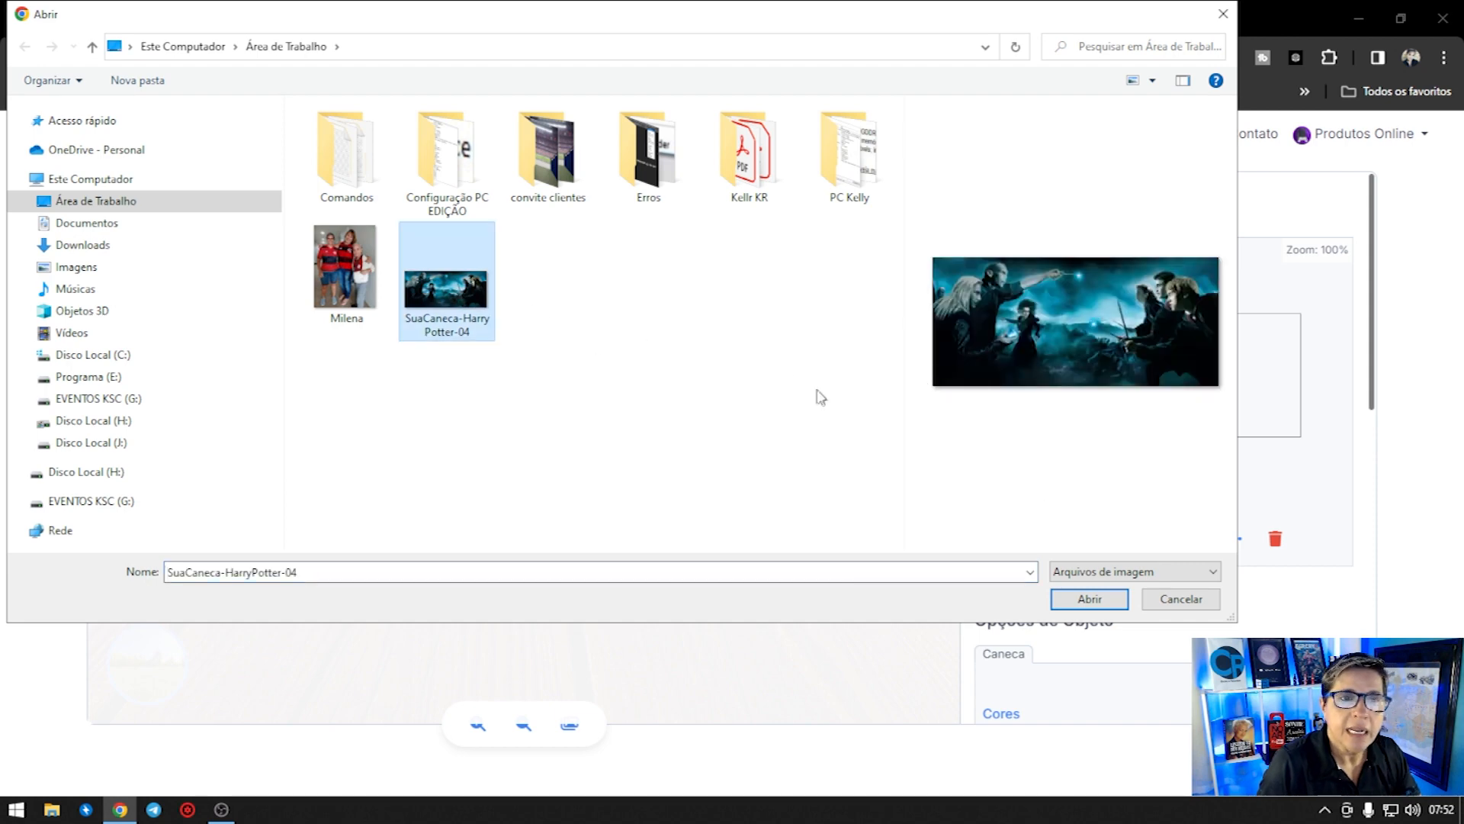
{"action": "left_click", "coordinate": [1115, 600]}
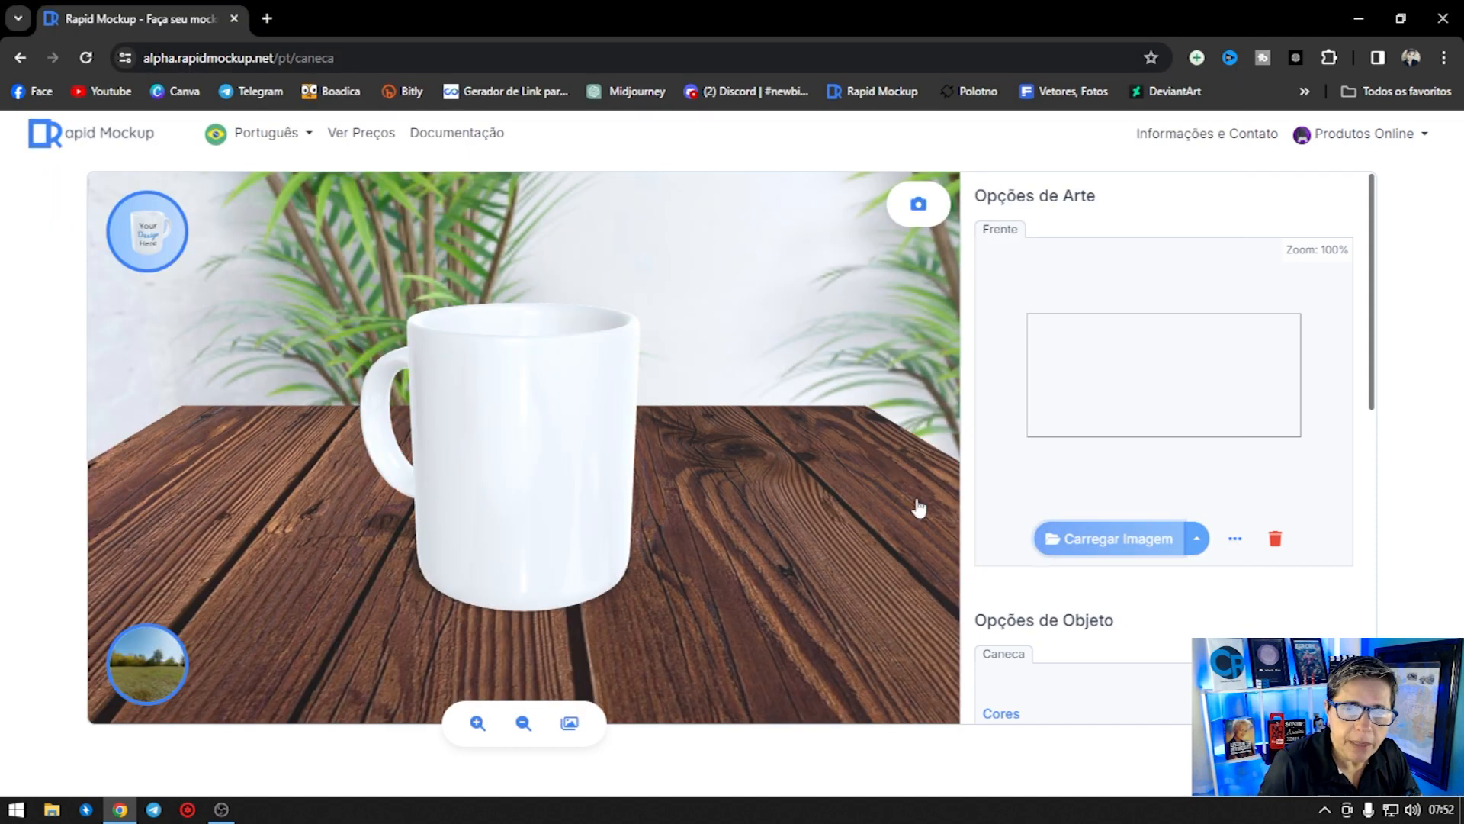
Step: Rotate the mug to inspect how the artwork wraps around it from the handle side to the front
{"action": "left_click_drag", "start_coordinate": [597, 405], "coordinate": [345, 428]}
{"action": "left_click_drag", "start_coordinate": [458, 482], "coordinate": [858, 471]}
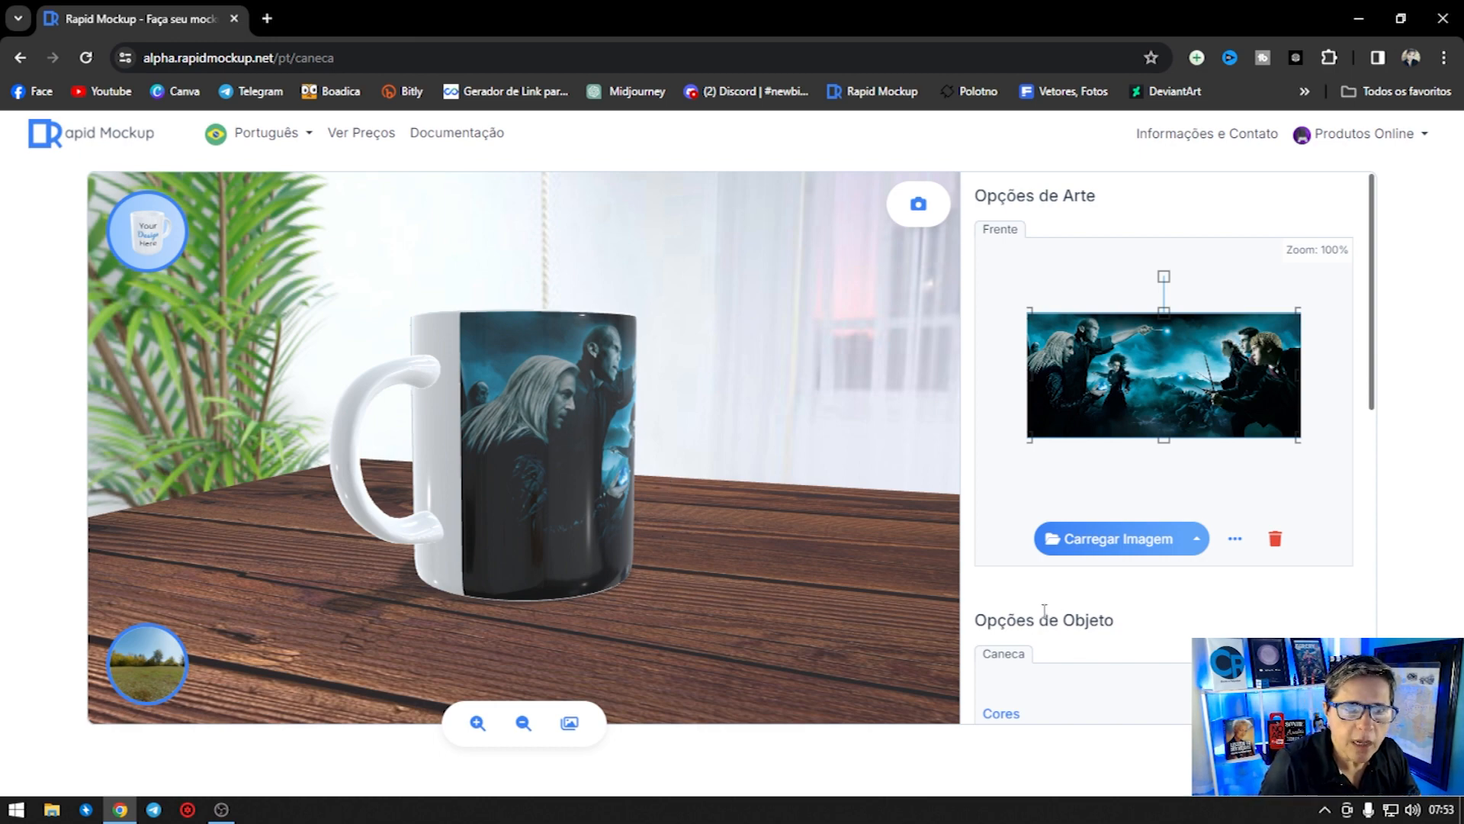
{"action": "left_click_drag", "start_coordinate": [725, 529], "coordinate": [442, 342]}
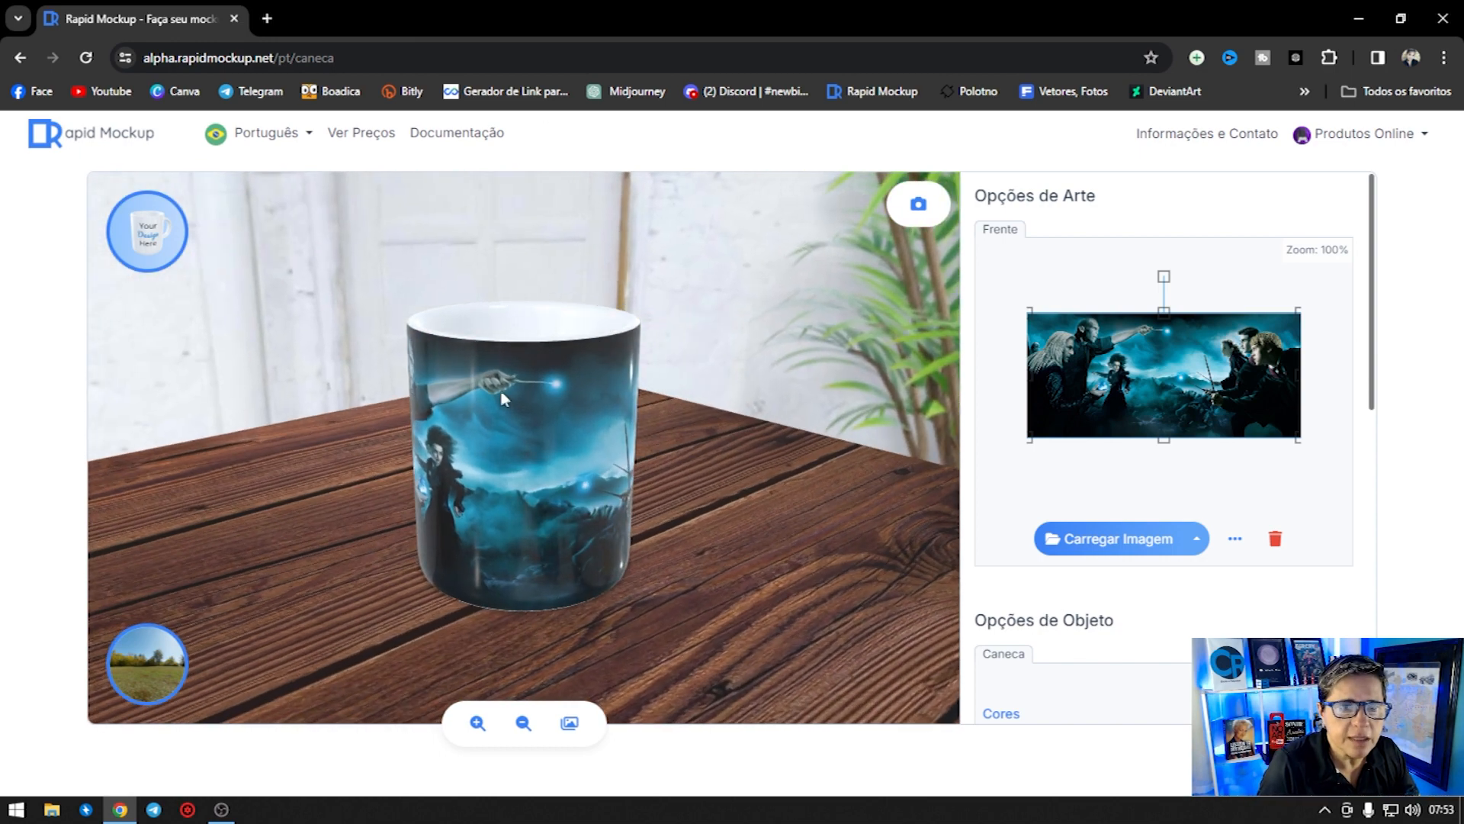
Step: Set the mug's handle (Alça) colour to red, hex E31919
{"action": "scroll", "coordinate": [1114, 660], "scroll_direction": "down", "scroll_amount": 2}
{"action": "scroll", "coordinate": [1144, 610], "scroll_direction": "down", "scroll_amount": 1}
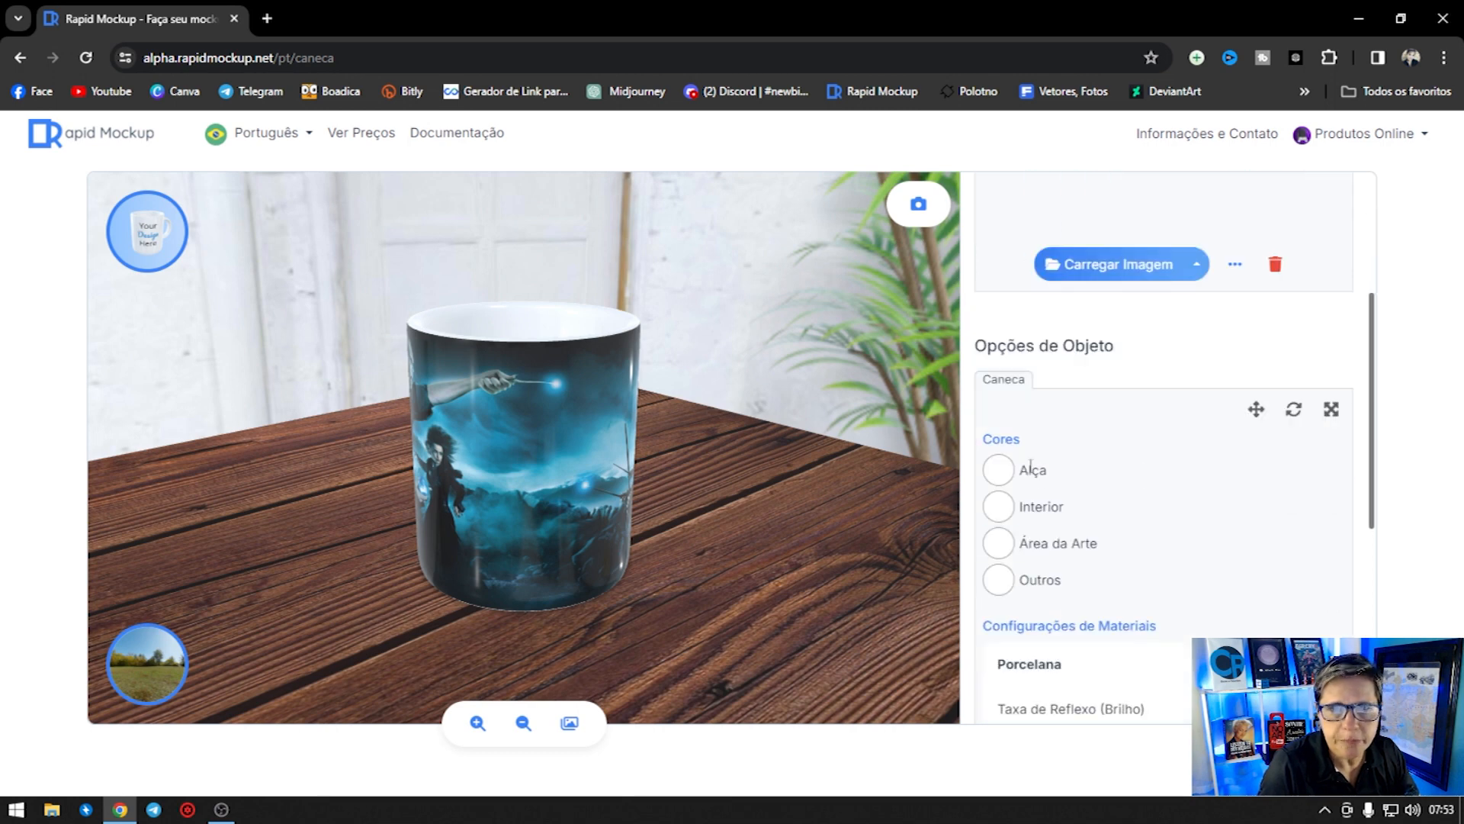
{"action": "left_click", "coordinate": [1008, 479]}
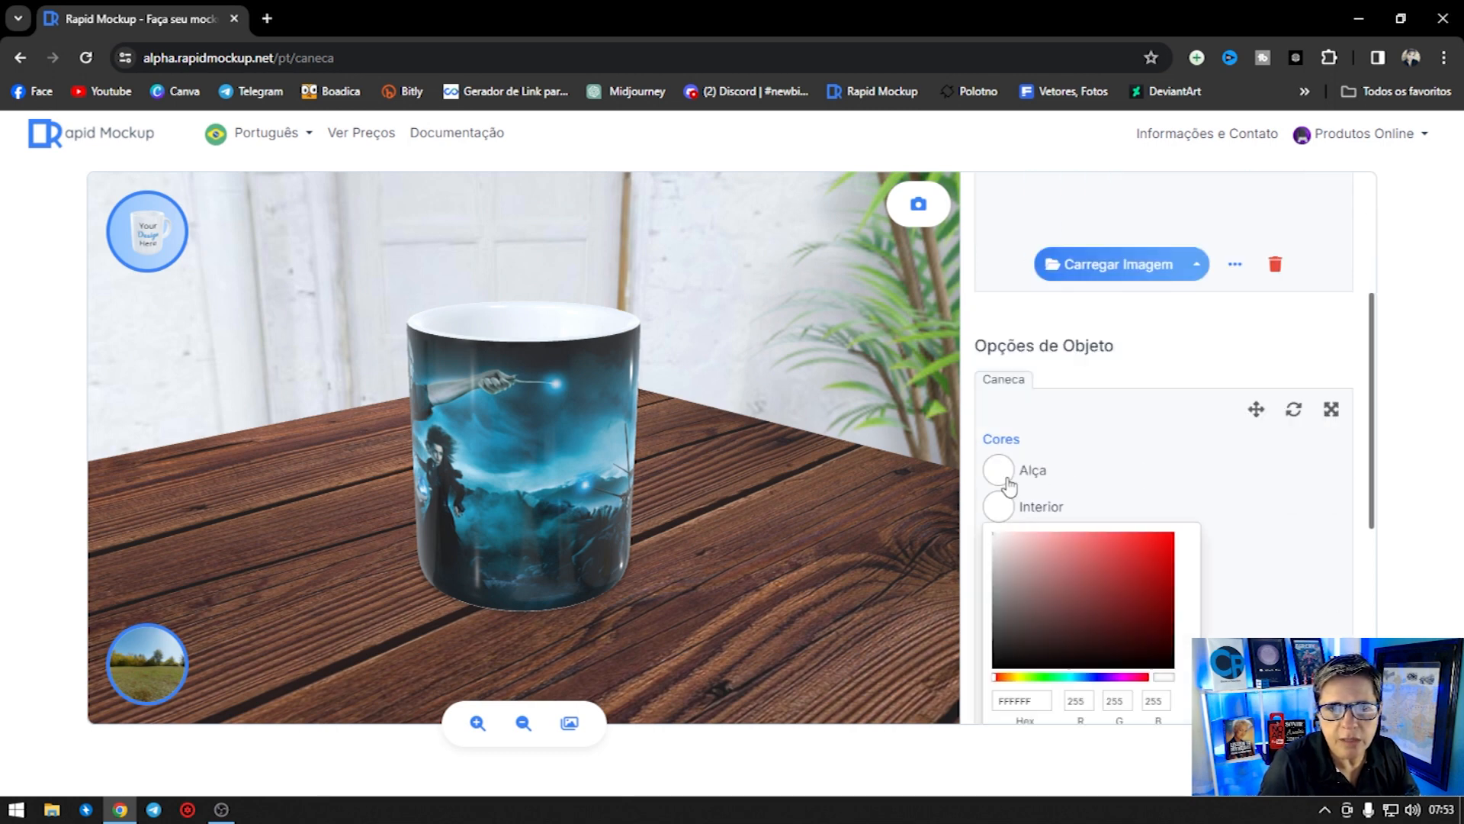
{"action": "left_click", "coordinate": [1003, 476]}
{"action": "left_click", "coordinate": [1155, 516]}
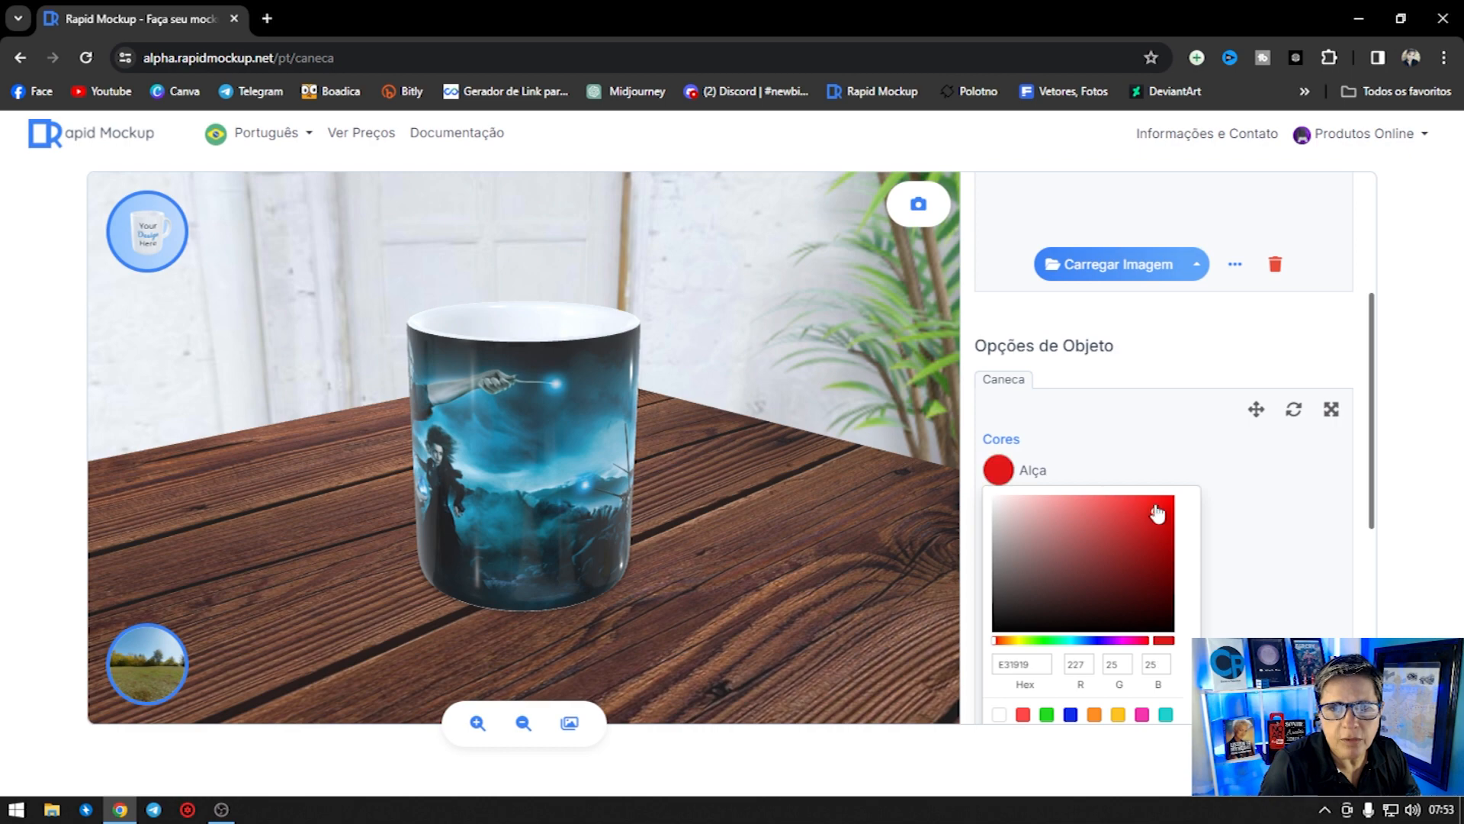
{"action": "left_click", "coordinate": [1002, 487]}
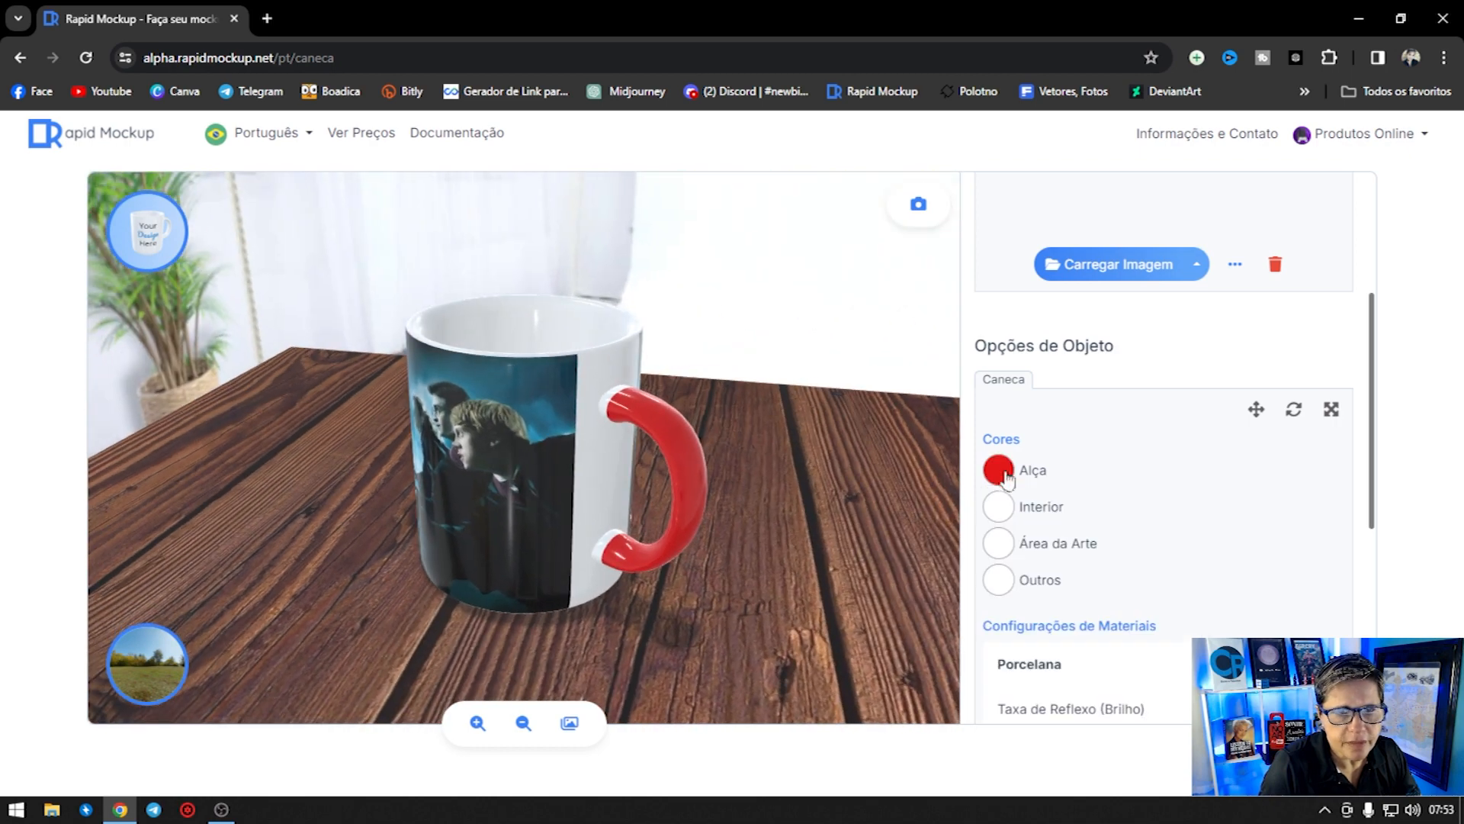
Step: Change the mug's handle colour back to white
{"action": "left_click", "coordinate": [1003, 490]}
{"action": "left_click", "coordinate": [1005, 500]}
{"action": "left_click", "coordinate": [1186, 518]}
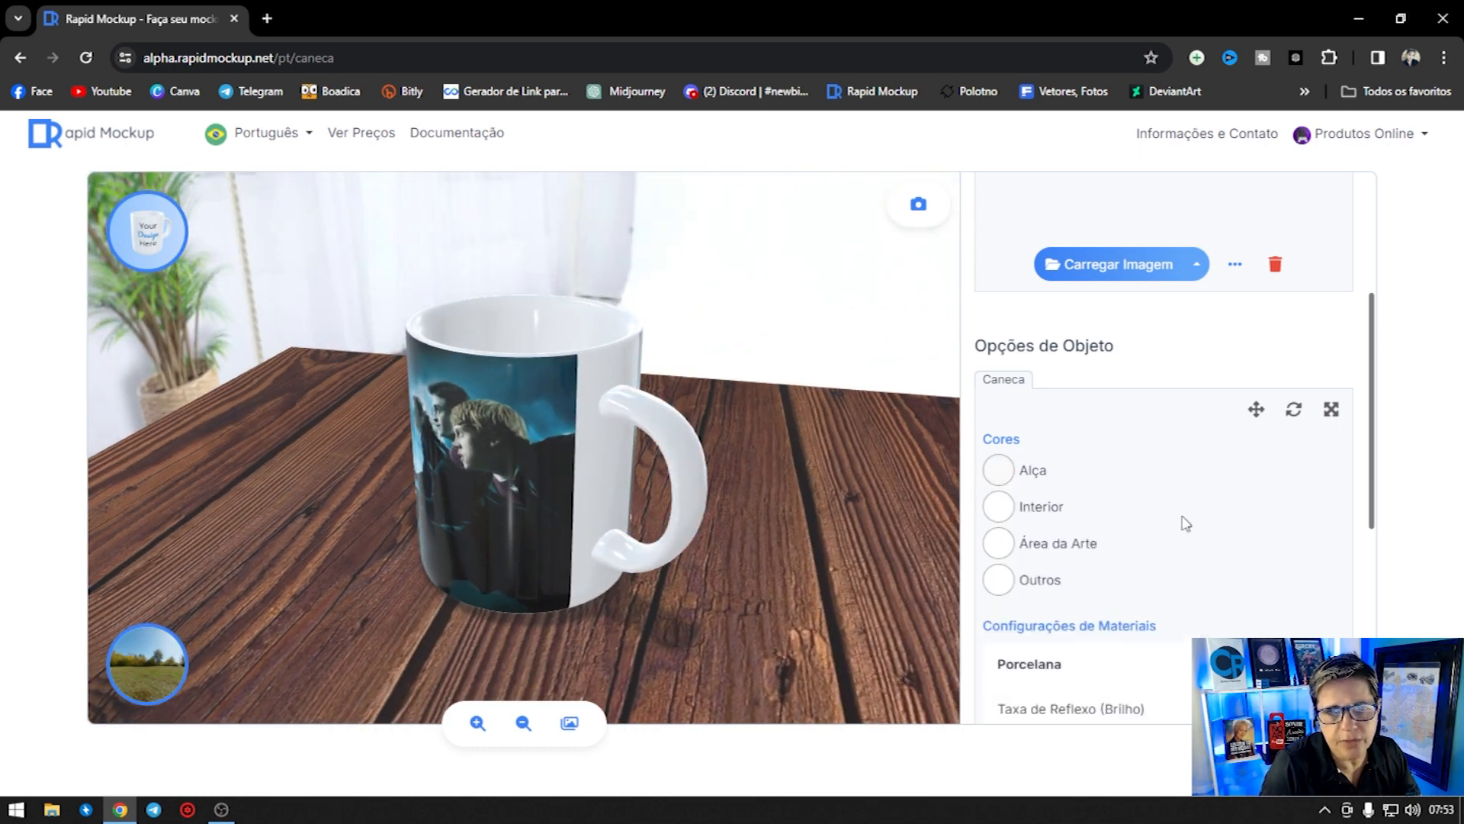
Step: Review the mug's Porcelana material settings and view the printed mug from several angles
{"action": "scroll", "coordinate": [1186, 519], "scroll_direction": "down", "scroll_amount": 1}
{"action": "scroll", "coordinate": [1071, 593], "scroll_direction": "down", "scroll_amount": 1}
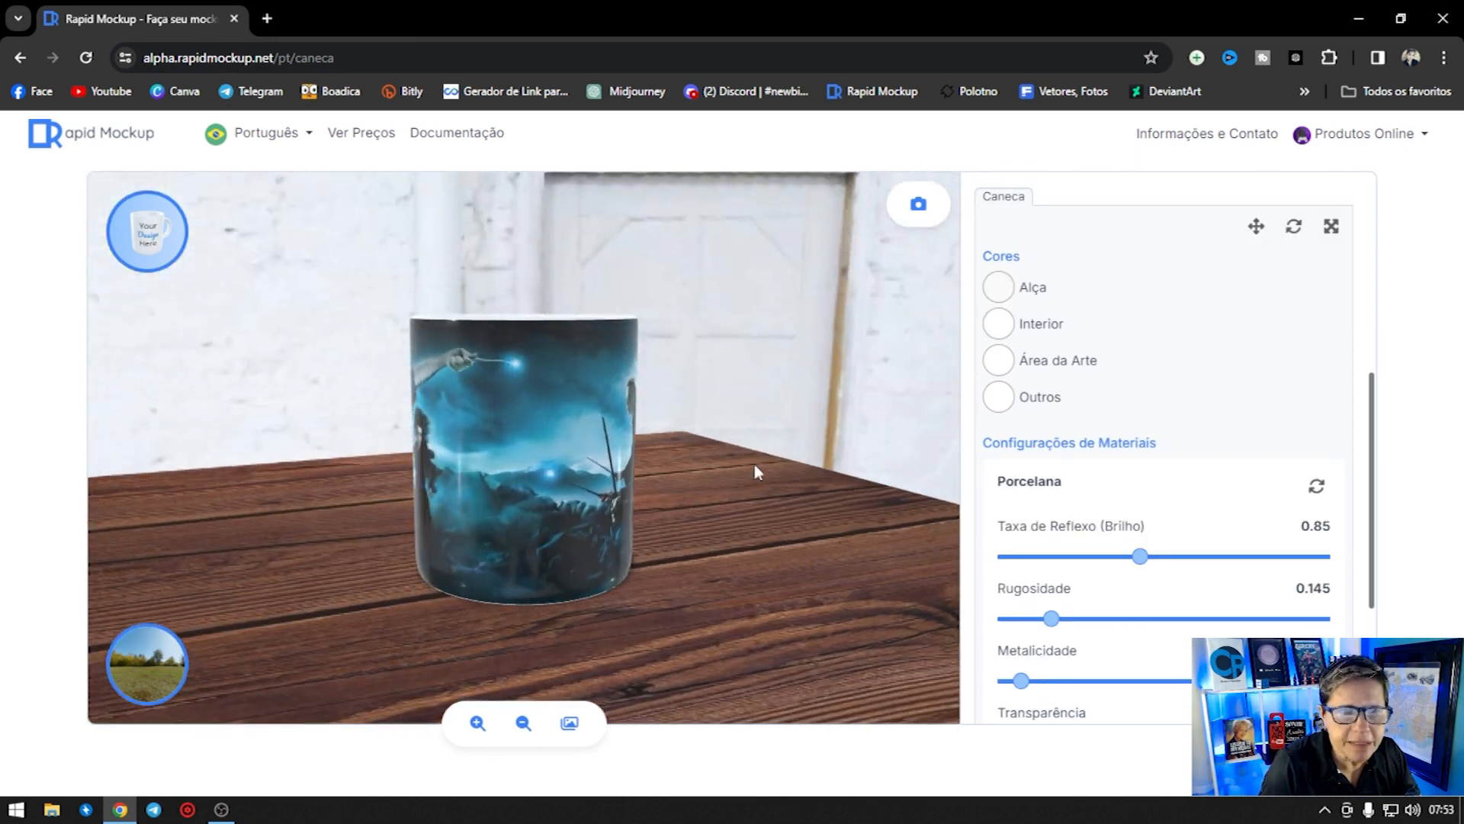
{"action": "left_click_drag", "start_coordinate": [754, 464], "coordinate": [502, 513]}
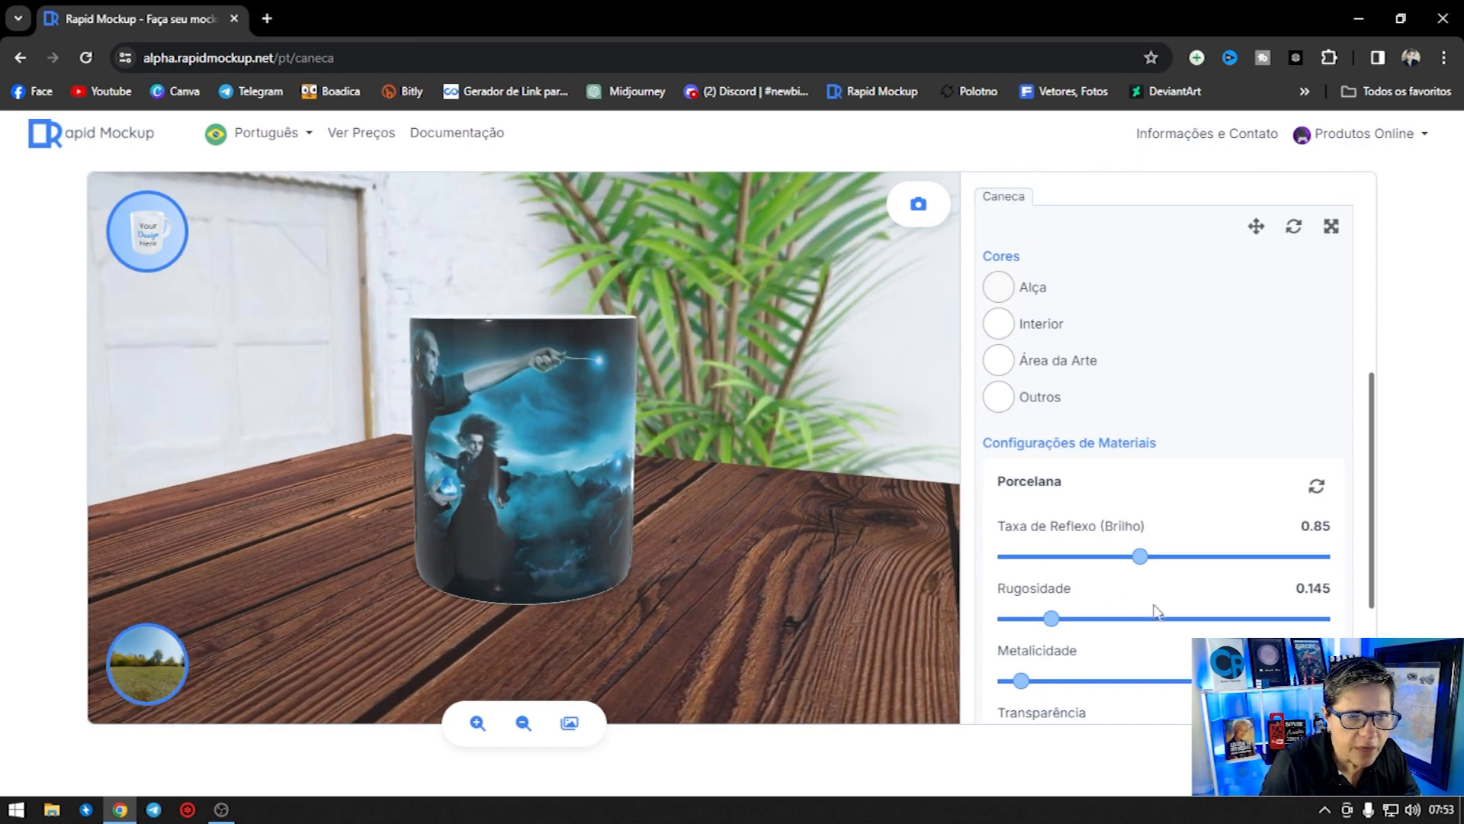
{"action": "scroll", "coordinate": [1157, 610], "scroll_direction": "down", "scroll_amount": 3}
{"action": "scroll", "coordinate": [1088, 571], "scroll_direction": "up", "scroll_amount": 6}
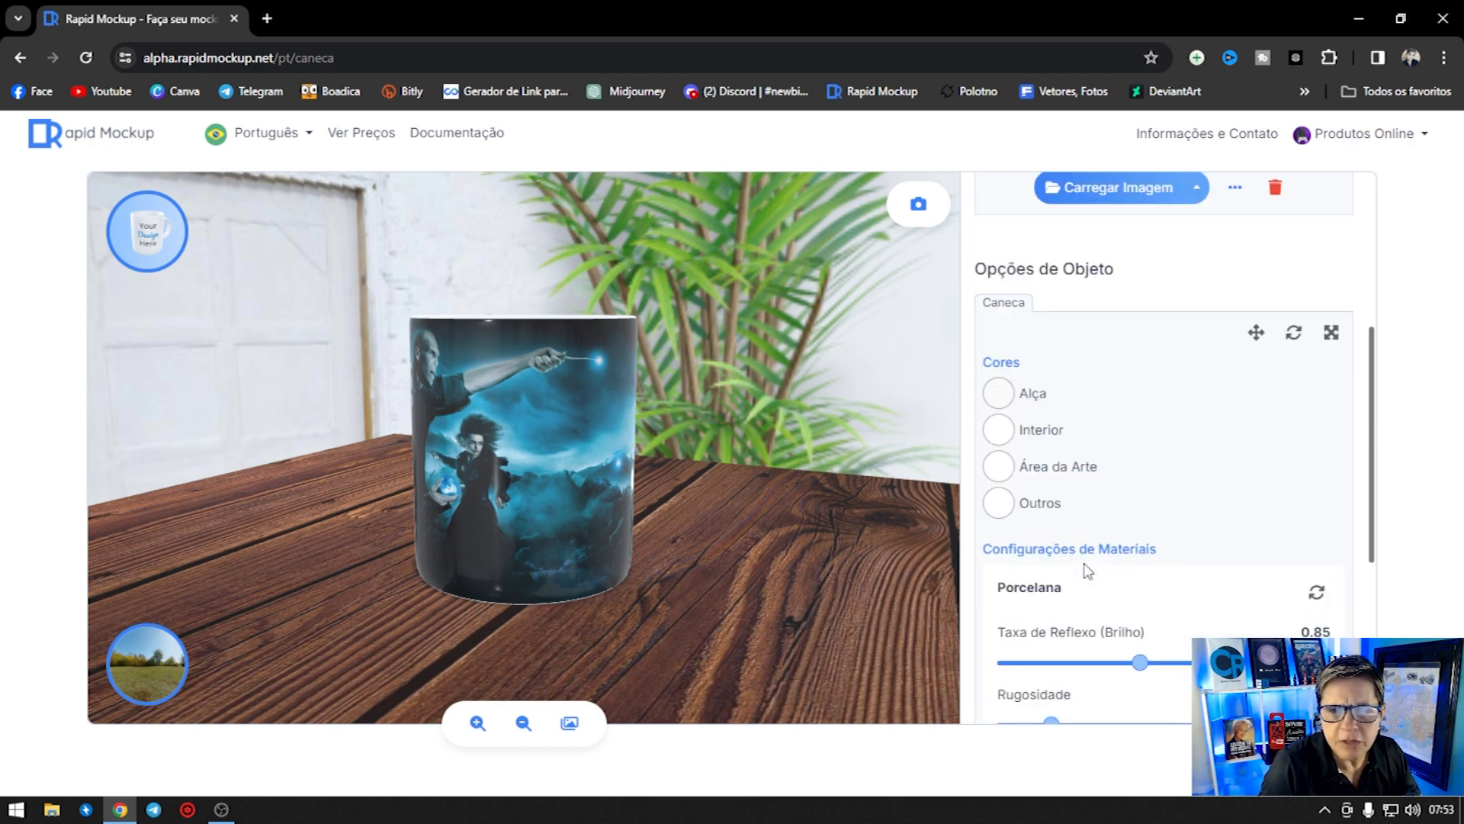
{"action": "left_click_drag", "start_coordinate": [533, 619], "coordinate": [705, 482]}
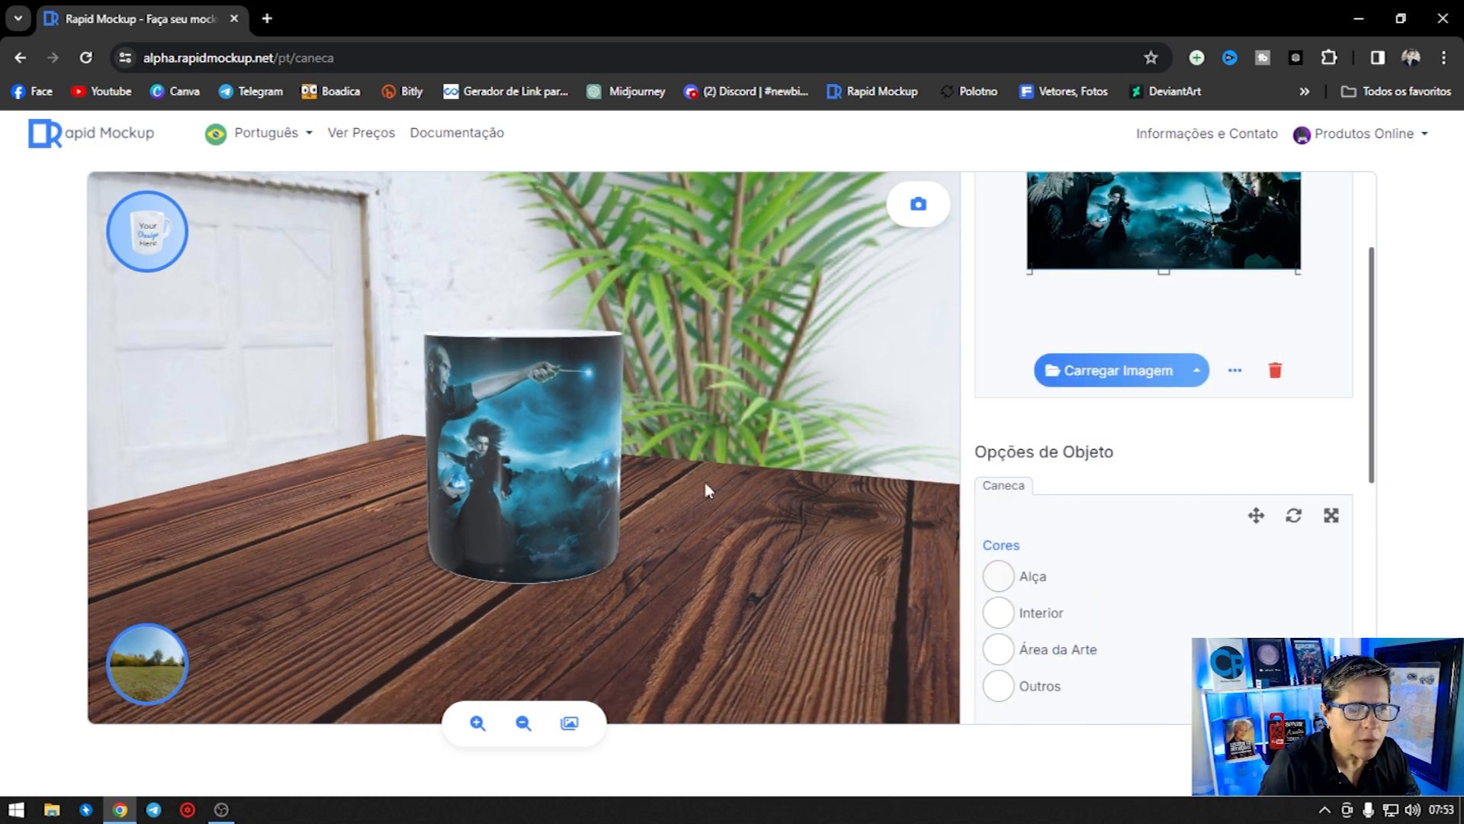
{"action": "left_click_drag", "start_coordinate": [386, 573], "coordinate": [790, 466]}
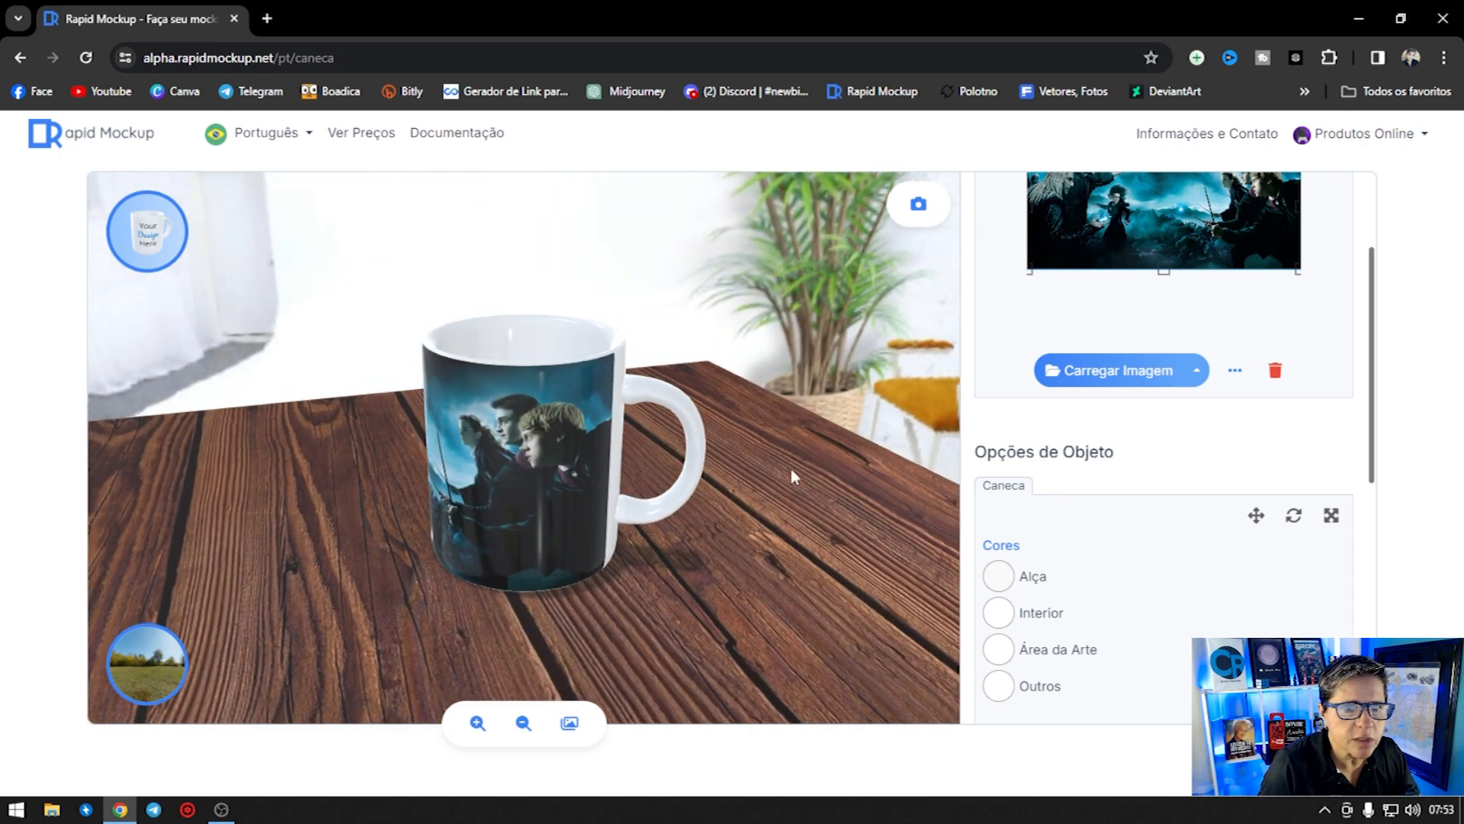
Step: Hide the table and the background in the scene options and turn the mug to view it on plain white
{"action": "left_click", "coordinate": [145, 675]}
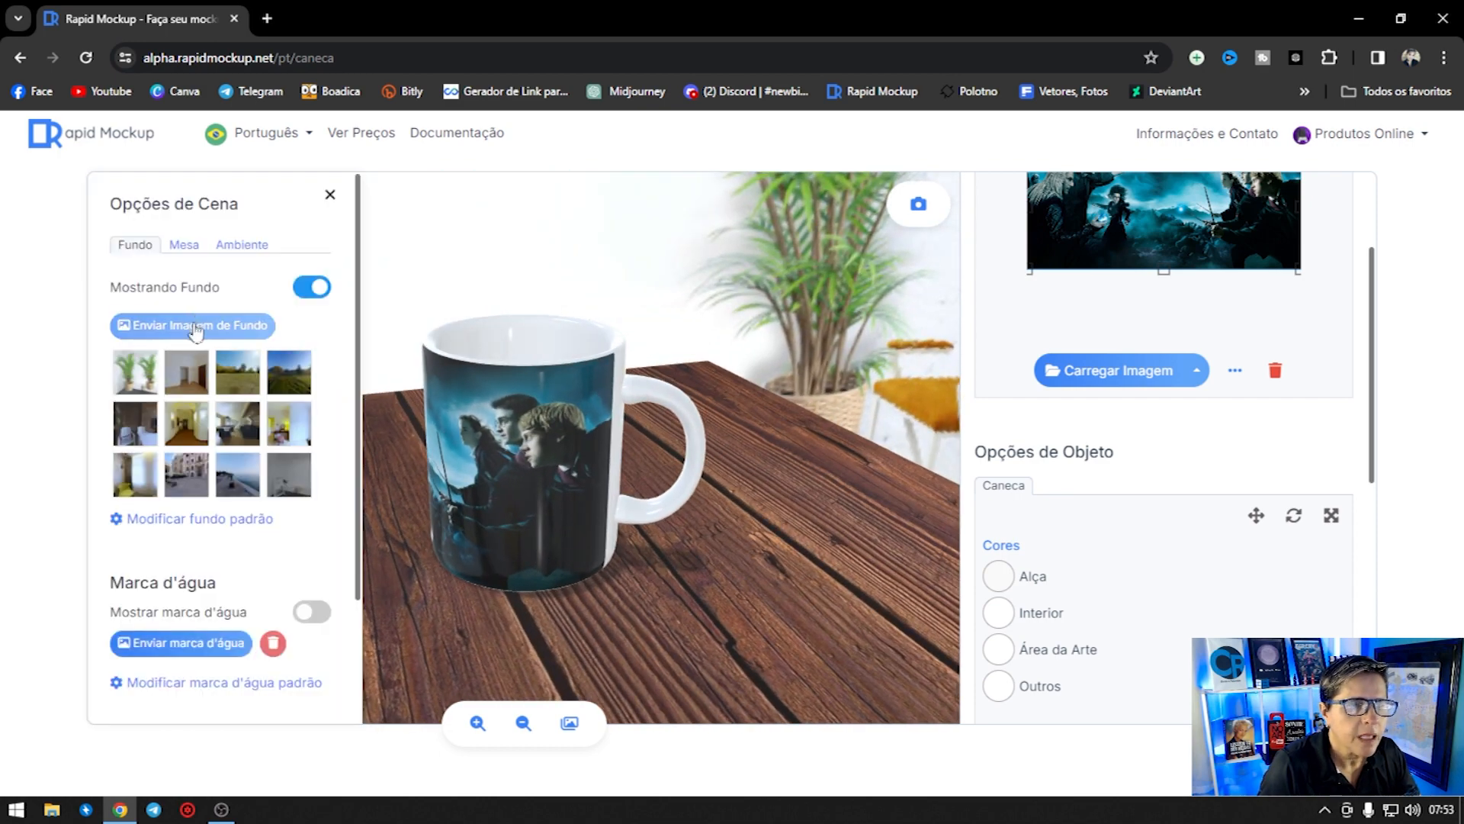
{"action": "left_click", "coordinate": [176, 245]}
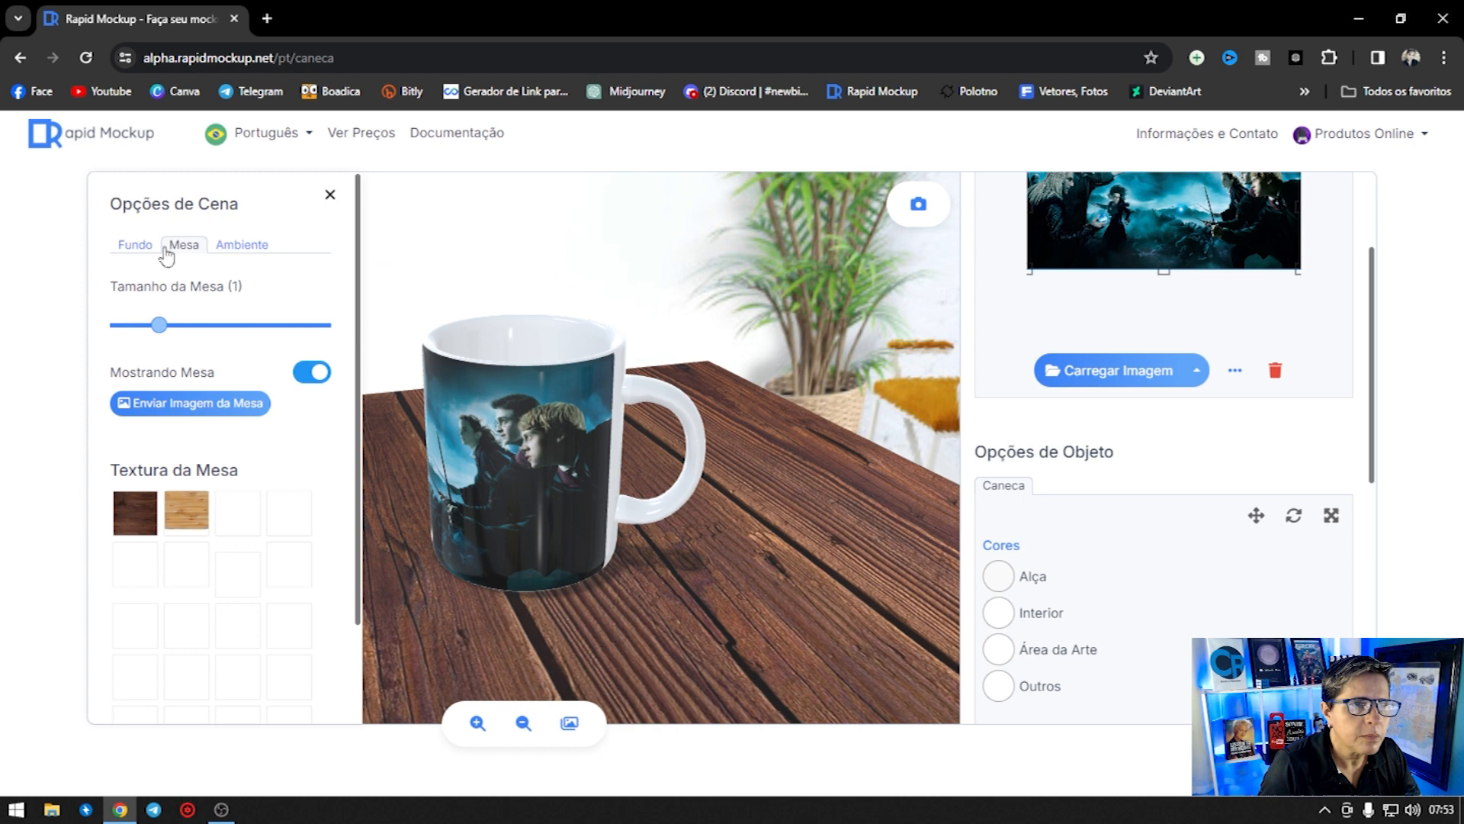
{"action": "left_click", "coordinate": [330, 375]}
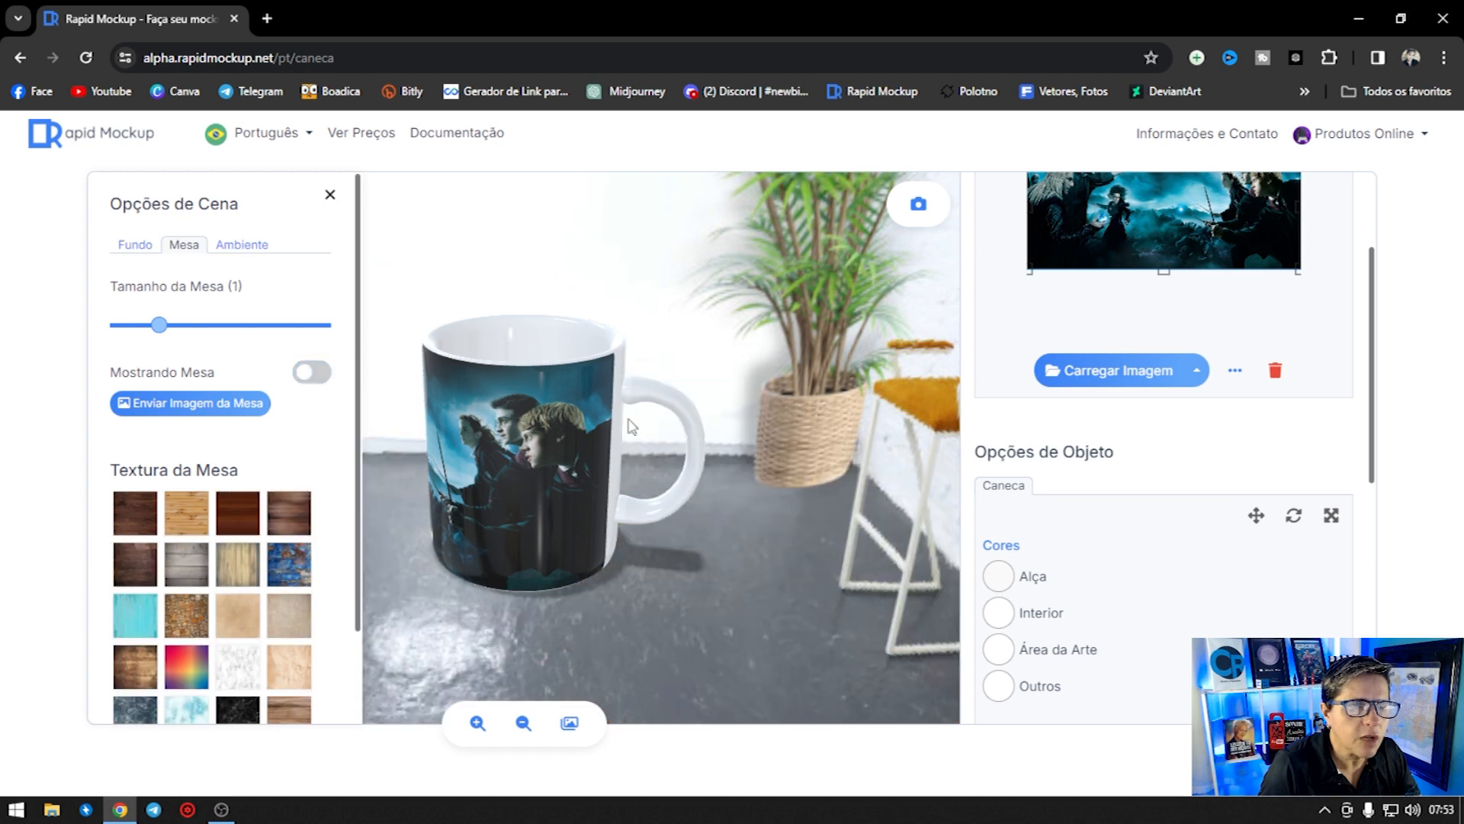
{"action": "left_click", "coordinate": [139, 245]}
{"action": "left_click", "coordinate": [313, 293]}
{"action": "left_click_drag", "start_coordinate": [583, 376], "coordinate": [794, 370]}
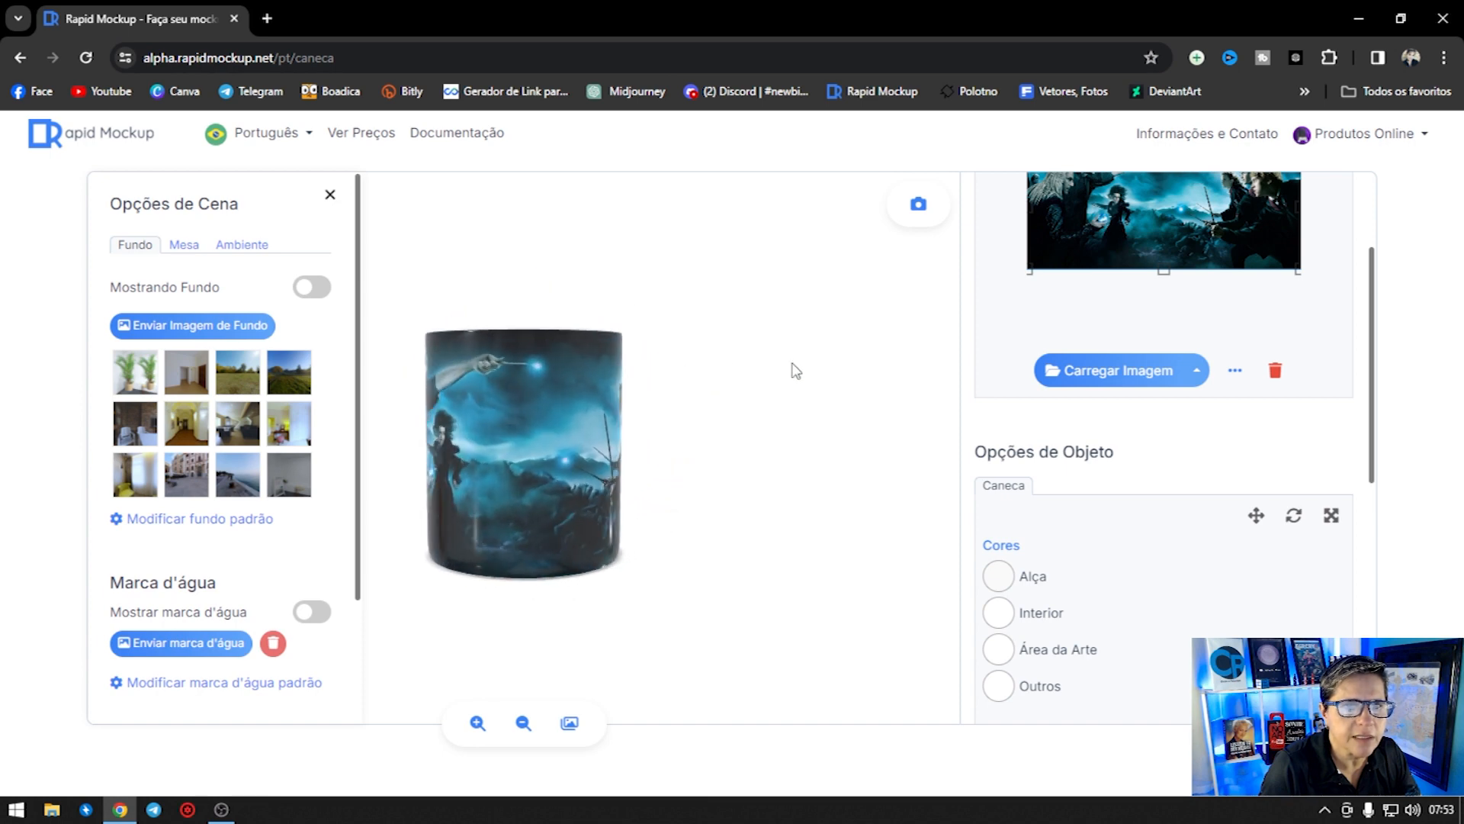
Step: Show the table and the background again, check the mug in the restored scene, and close the scene options
{"action": "left_click", "coordinate": [171, 246]}
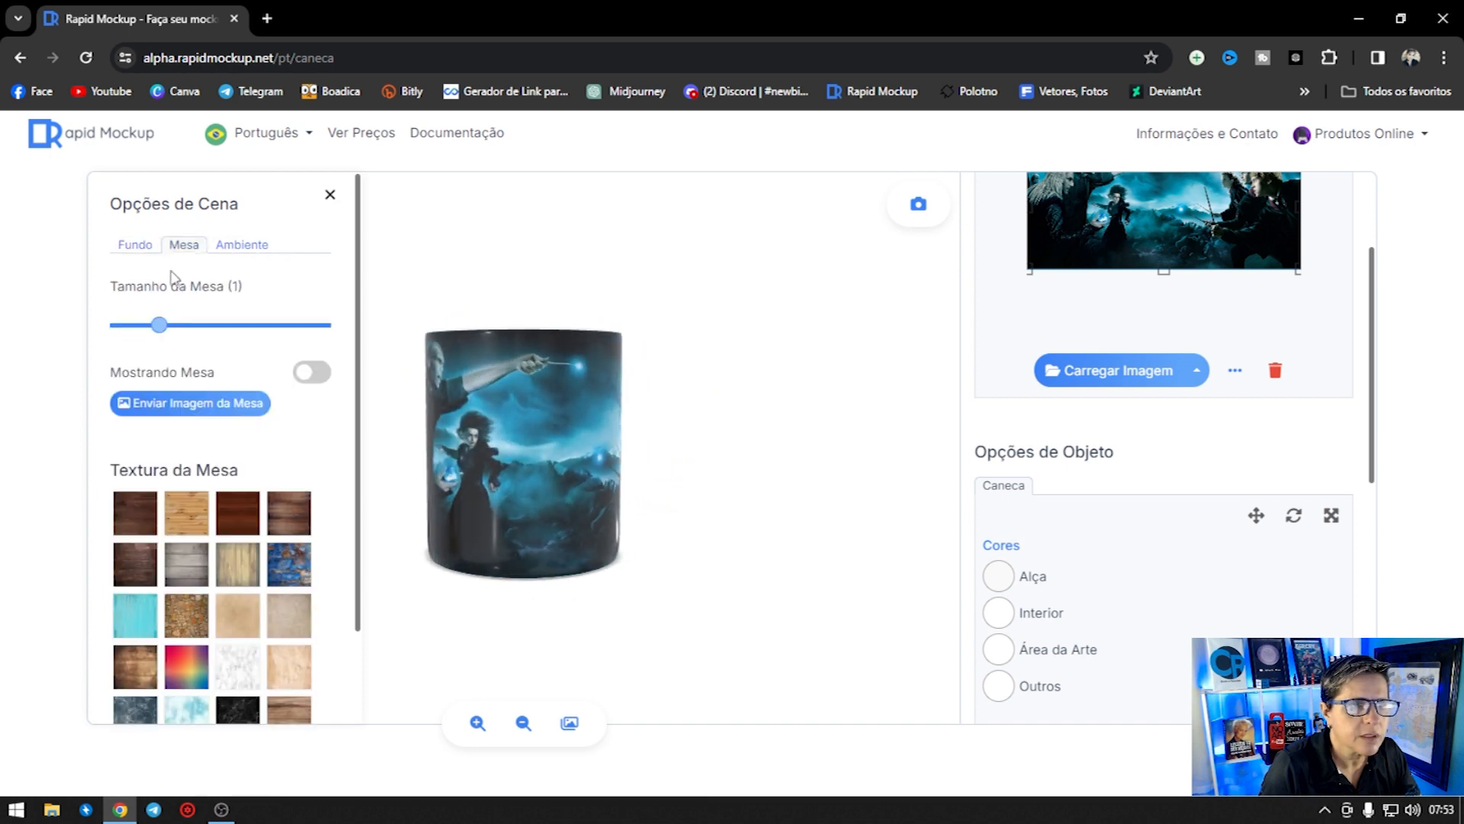
{"action": "left_click", "coordinate": [308, 372]}
{"action": "left_click", "coordinate": [135, 245]}
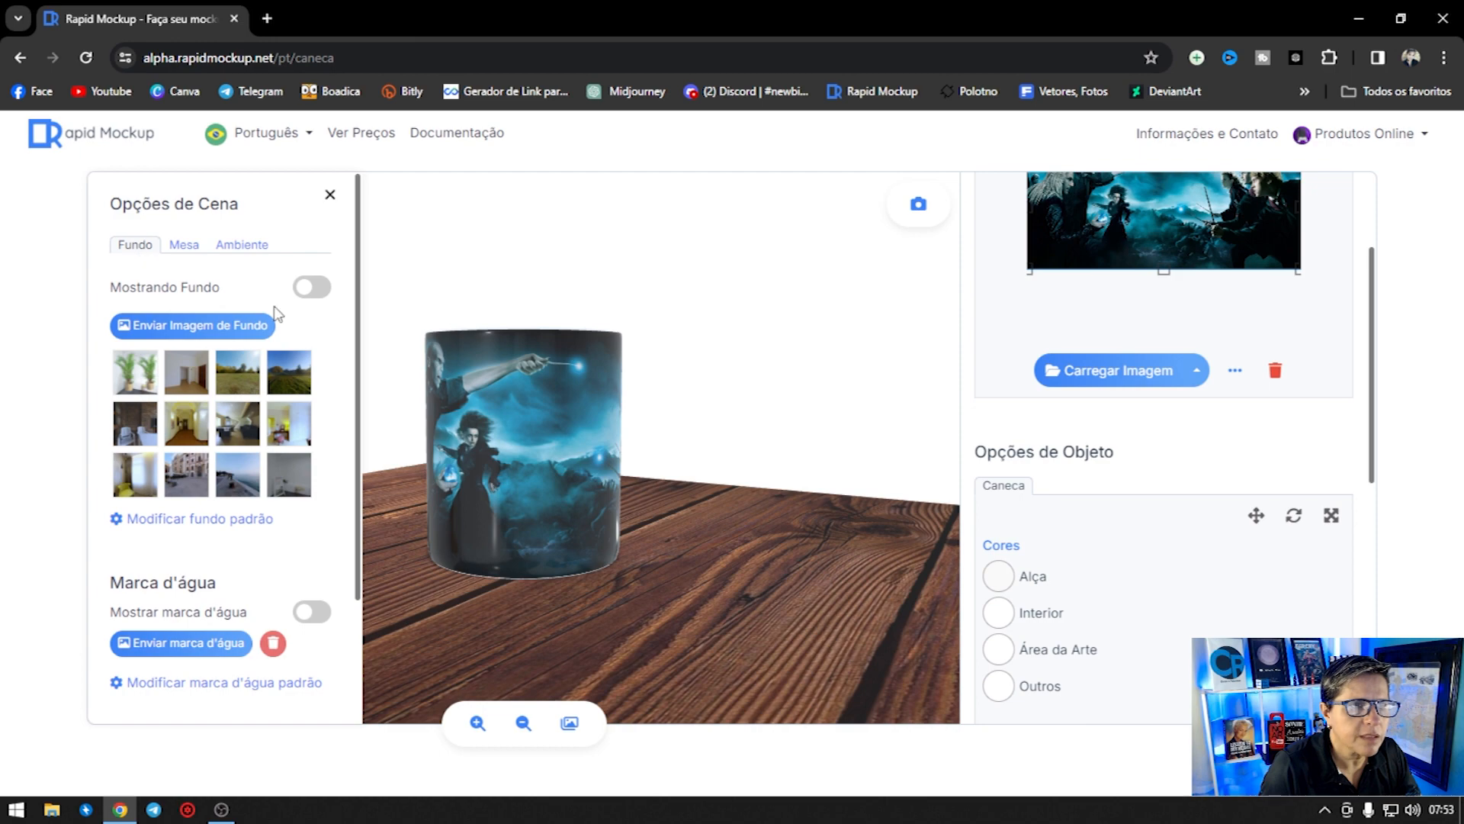
{"action": "left_click", "coordinate": [308, 287]}
{"action": "left_click_drag", "start_coordinate": [675, 432], "coordinate": [694, 504]}
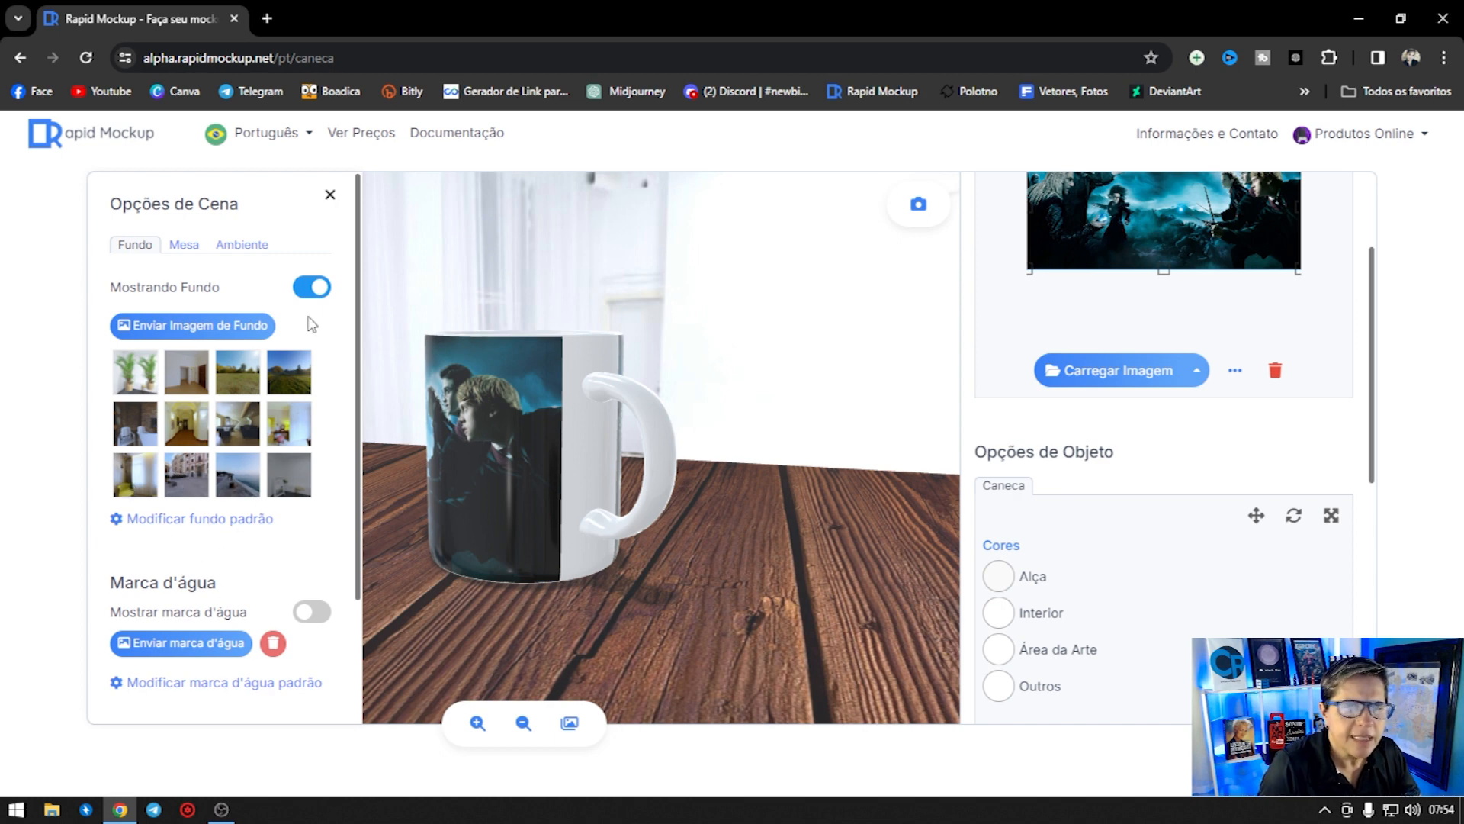
{"action": "left_click", "coordinate": [330, 196]}
Step: Turn the mug so the three characters and the handle show, and compare the image and video options for saving the mockup
{"action": "left_click_drag", "start_coordinate": [518, 406], "coordinate": [667, 448]}
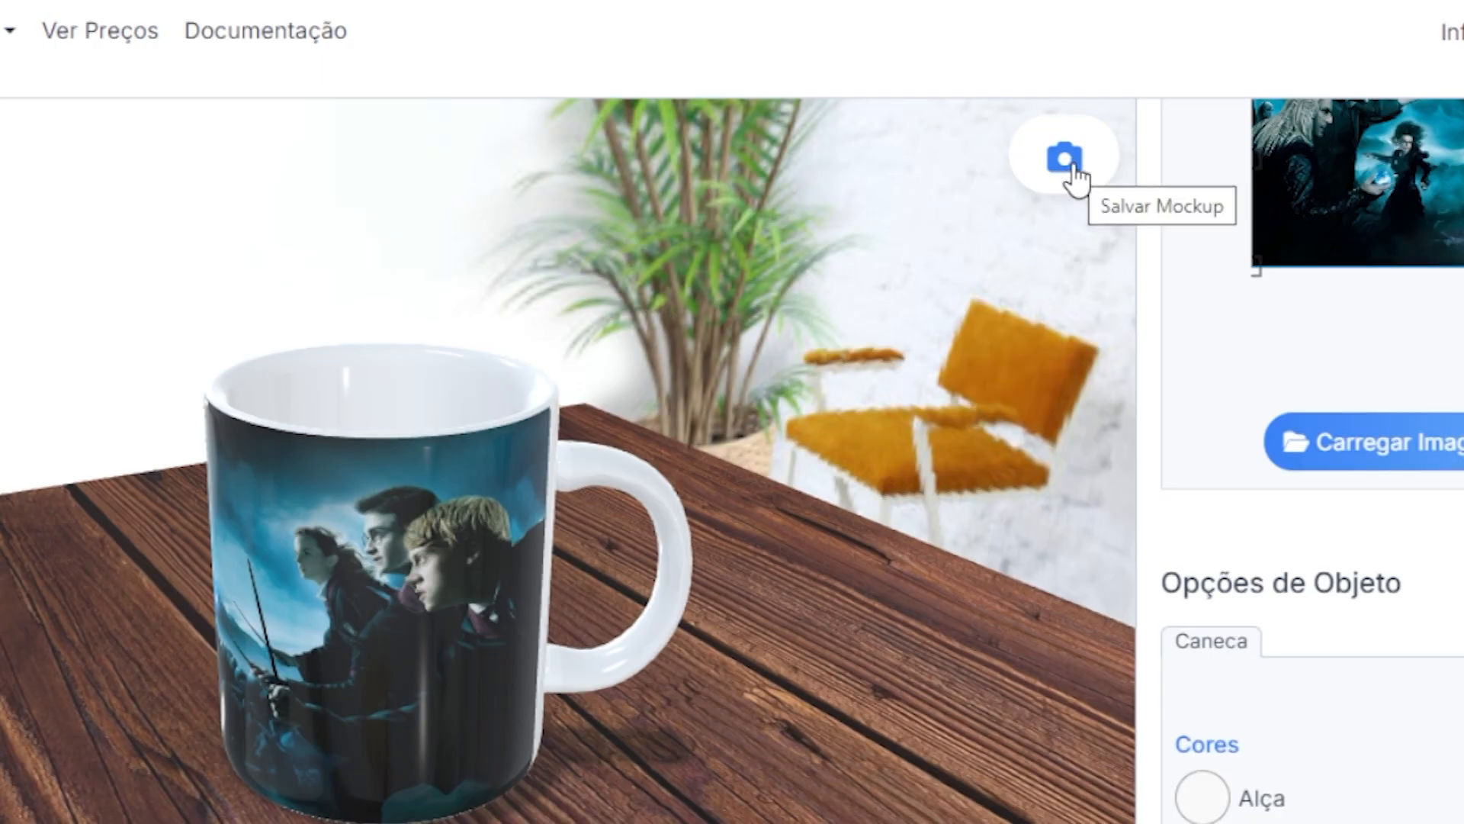
{"action": "left_click", "coordinate": [1072, 169]}
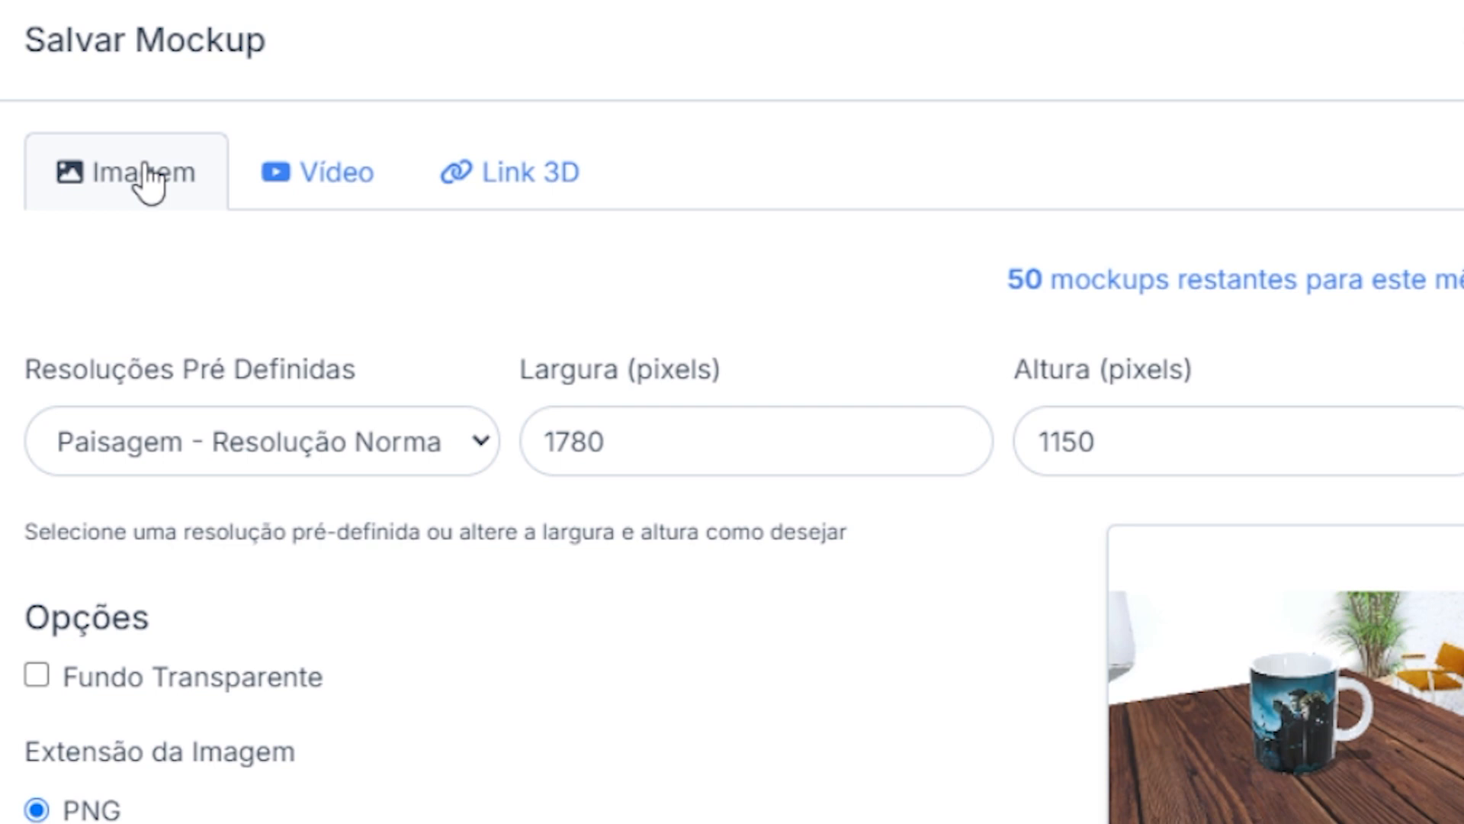
{"action": "left_click", "coordinate": [299, 188]}
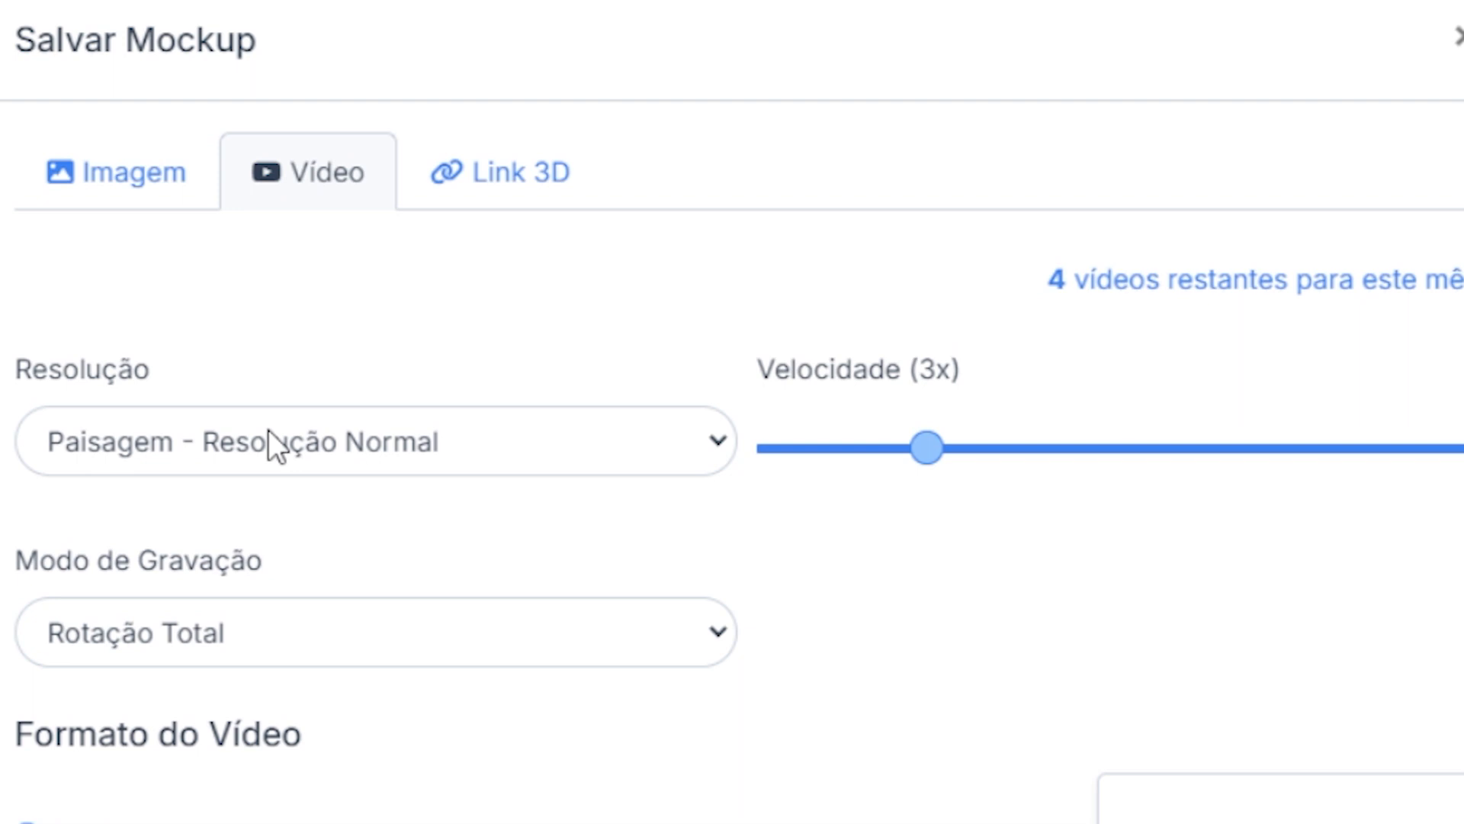
{"action": "left_click", "coordinate": [114, 177]}
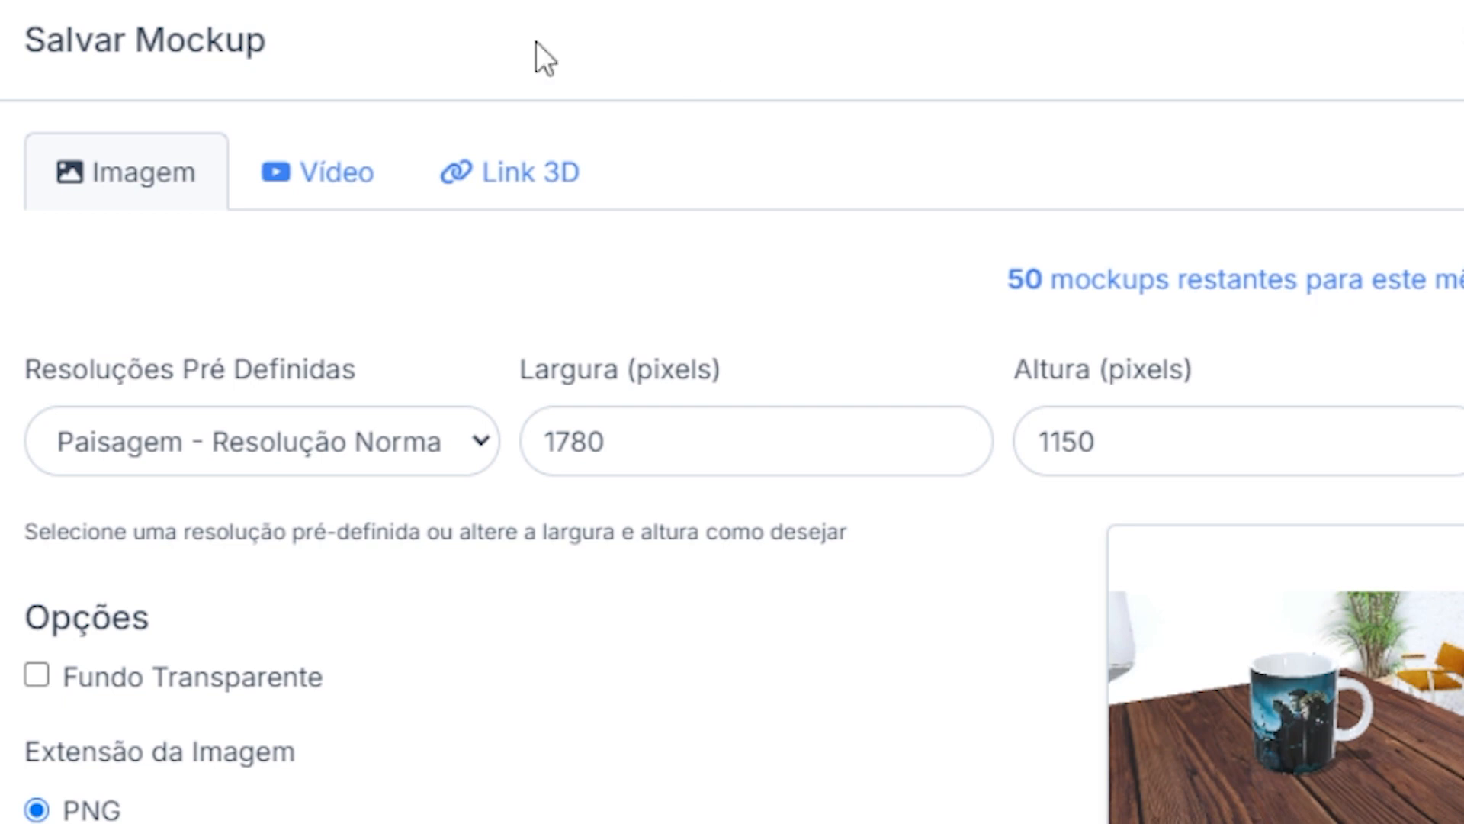
{"action": "left_click", "coordinate": [336, 194]}
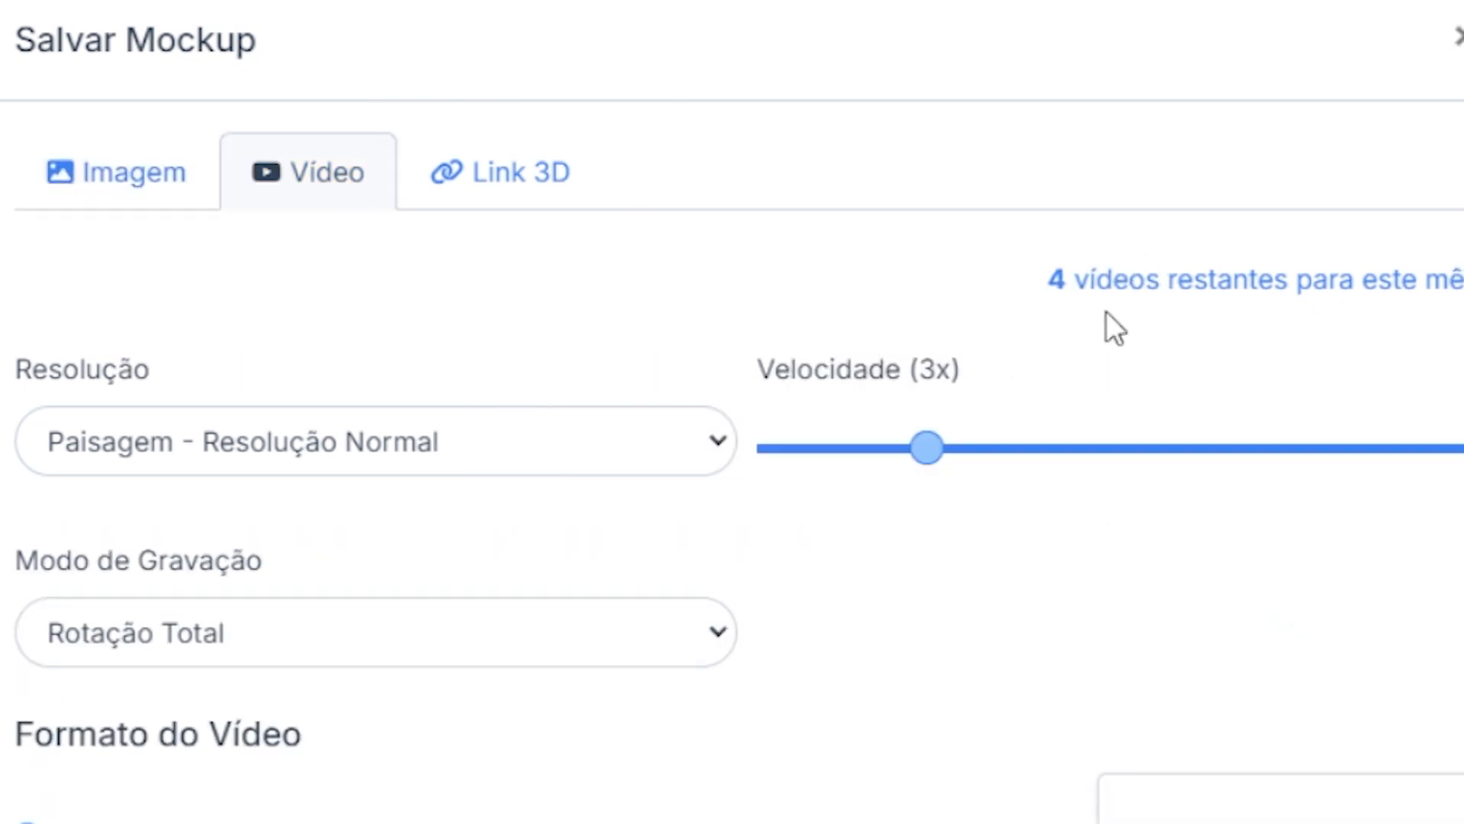
Step: Generate a Link 3D for the mug mockup without a custom background and copy the link
{"action": "left_click", "coordinate": [462, 197]}
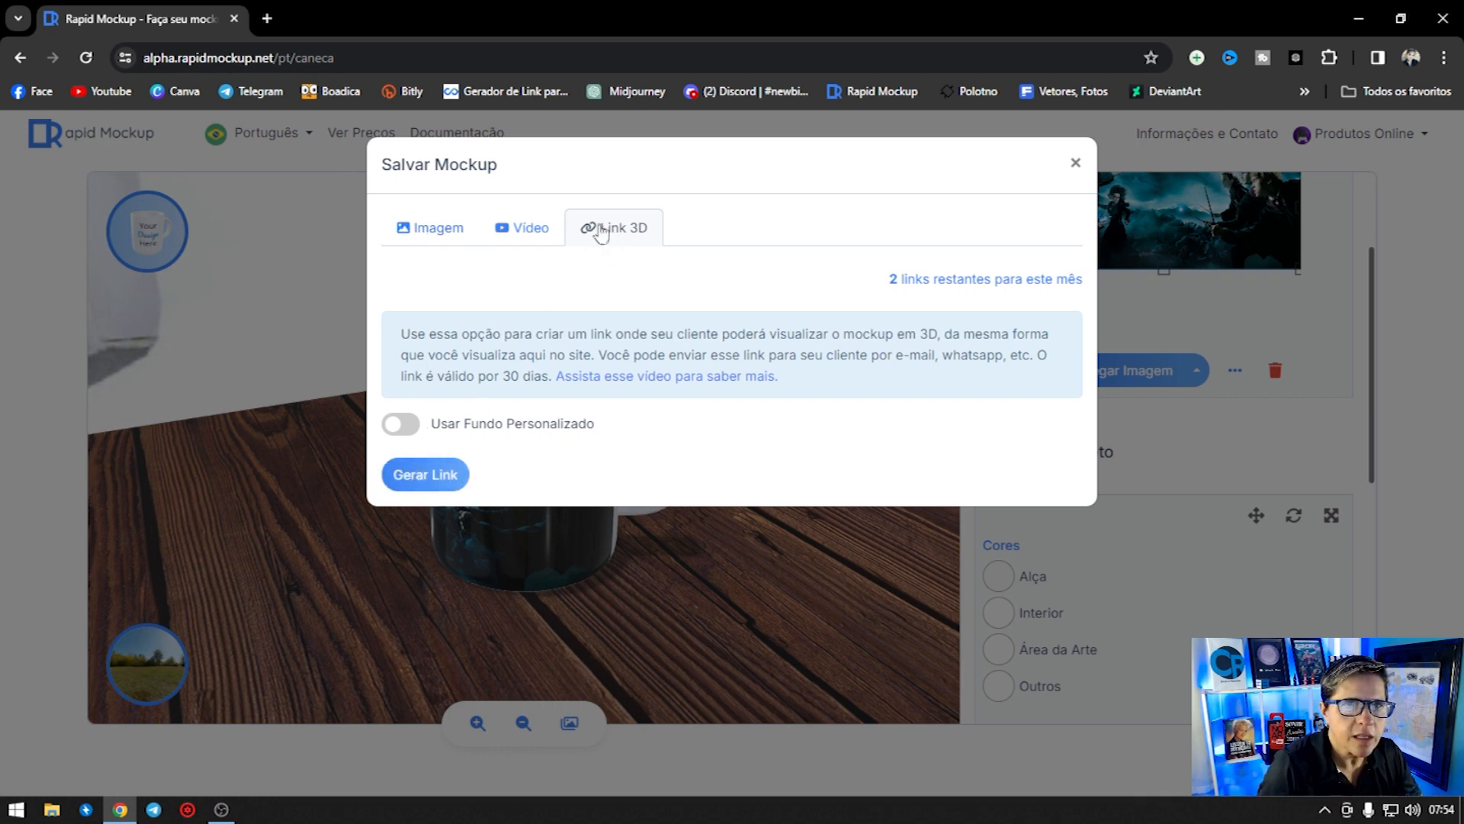
{"action": "left_click", "coordinate": [422, 481]}
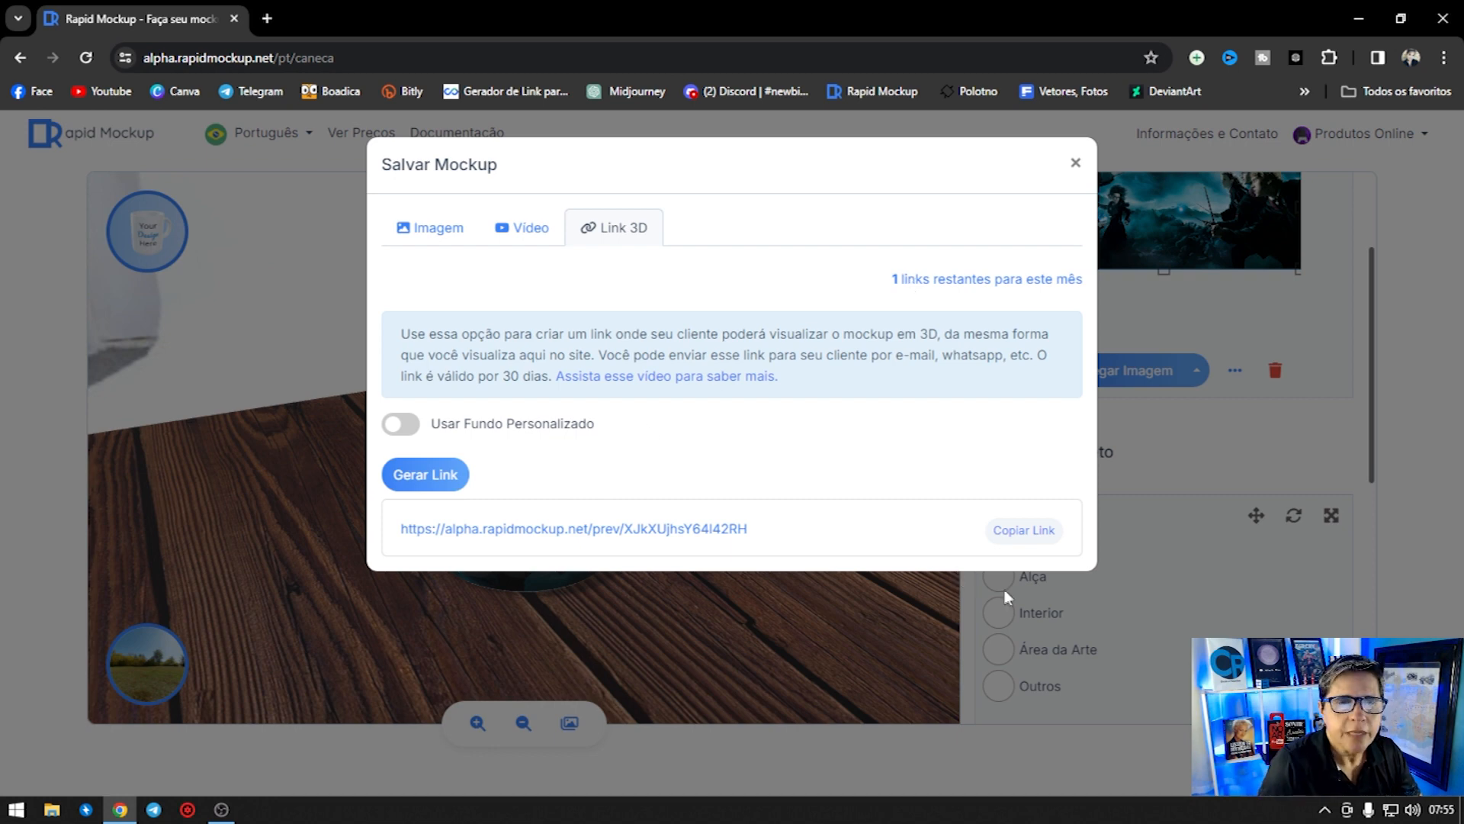
{"action": "left_click", "coordinate": [1026, 536]}
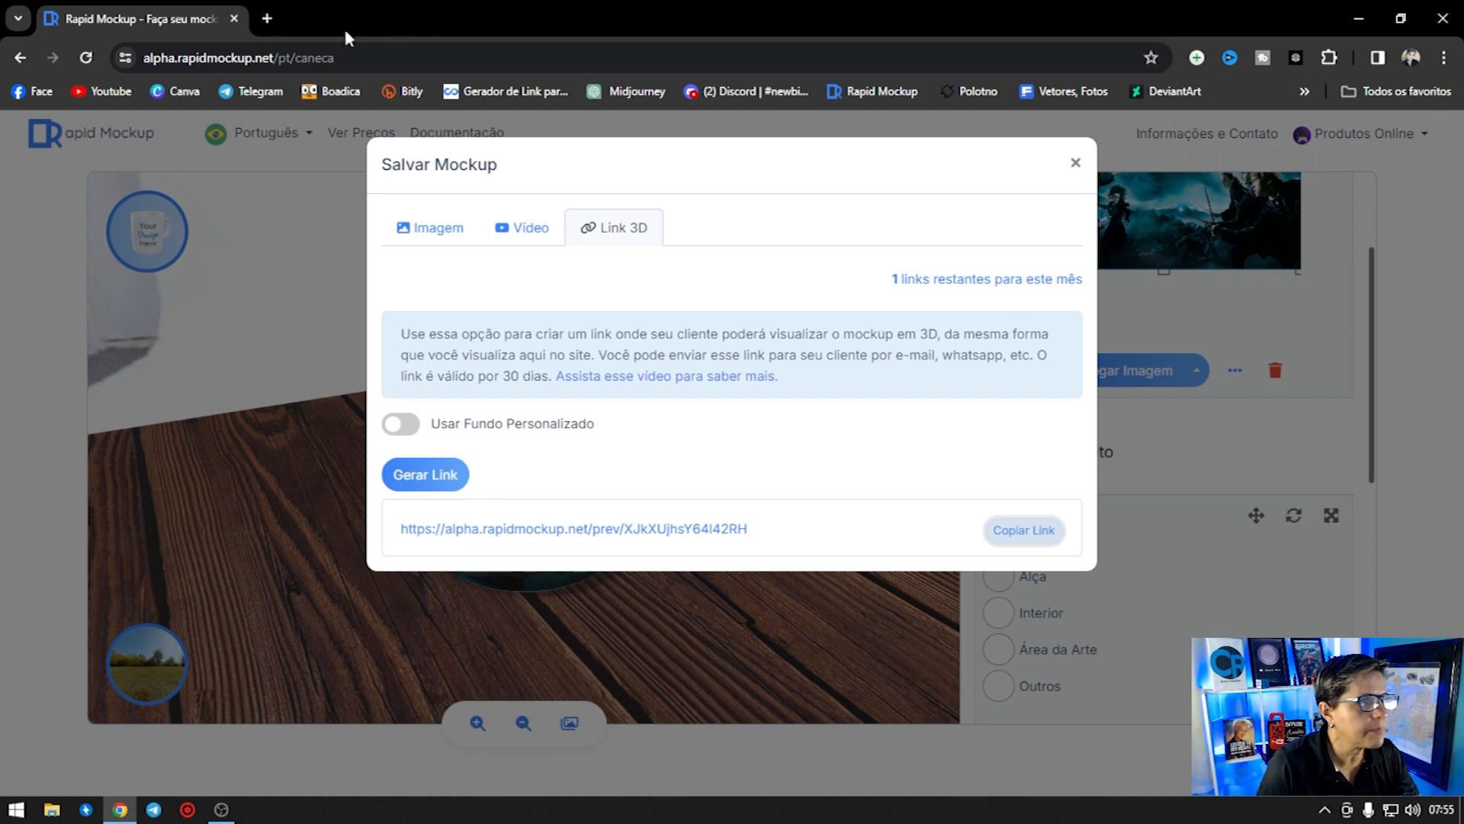
Step: Open WhatsApp Web in a new browser tab and send the copied 3D link in the chat with oneself
{"action": "left_click", "coordinate": [267, 18]}
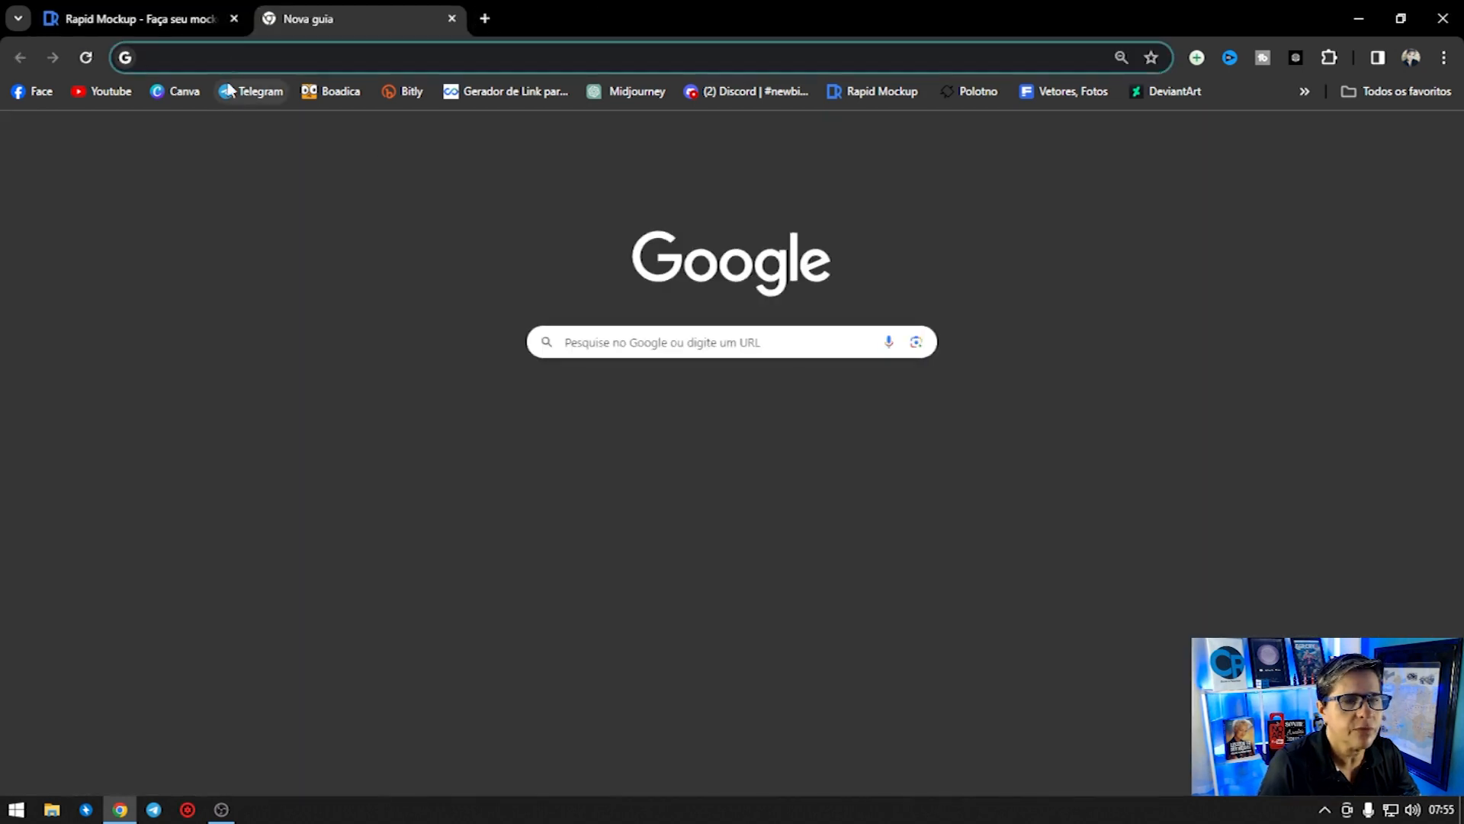
{"action": "left_click", "coordinate": [566, 504]}
{"action": "right_click", "coordinate": [582, 753]}
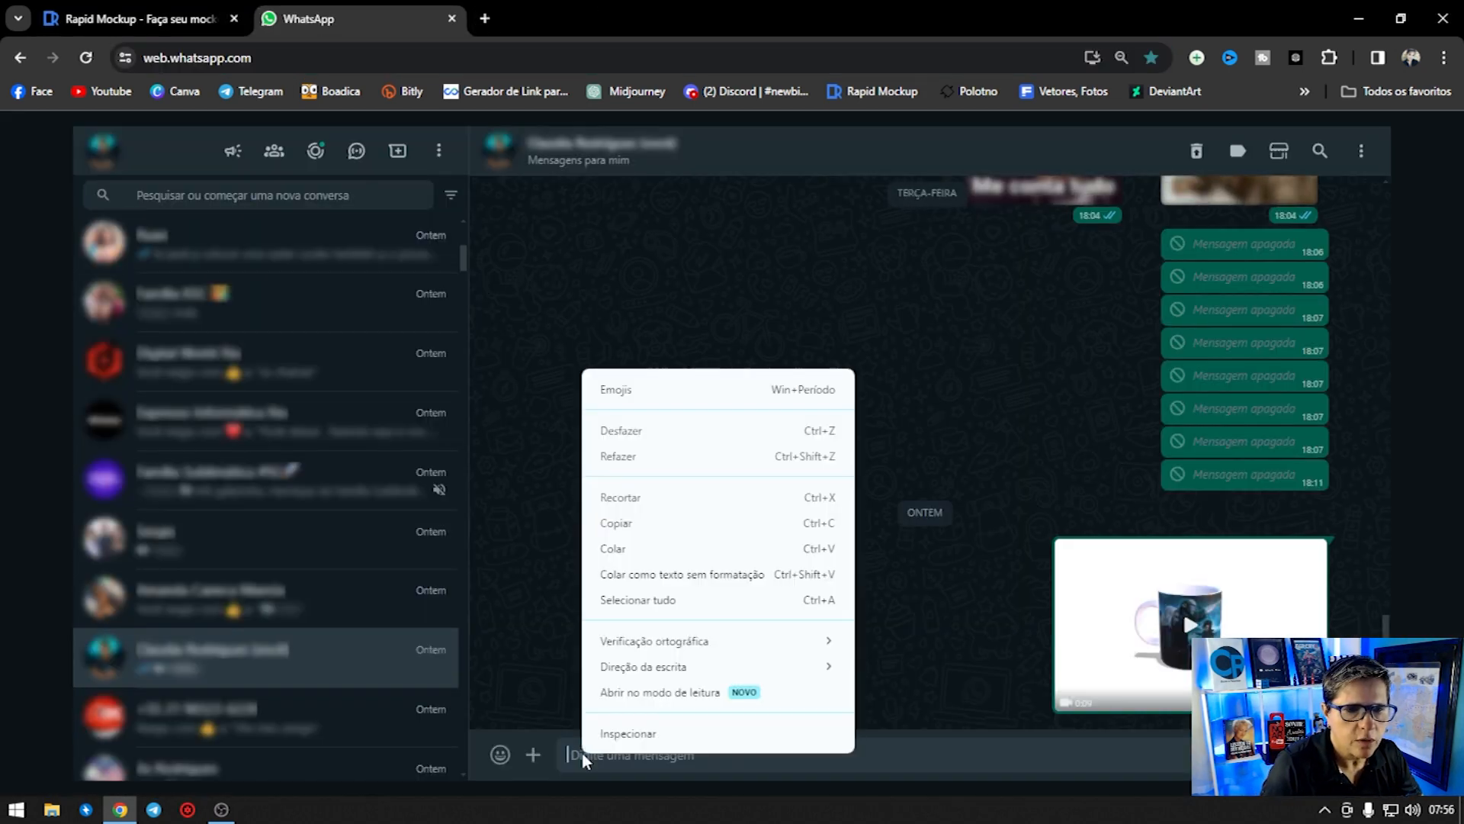
{"action": "left_click", "coordinate": [632, 551]}
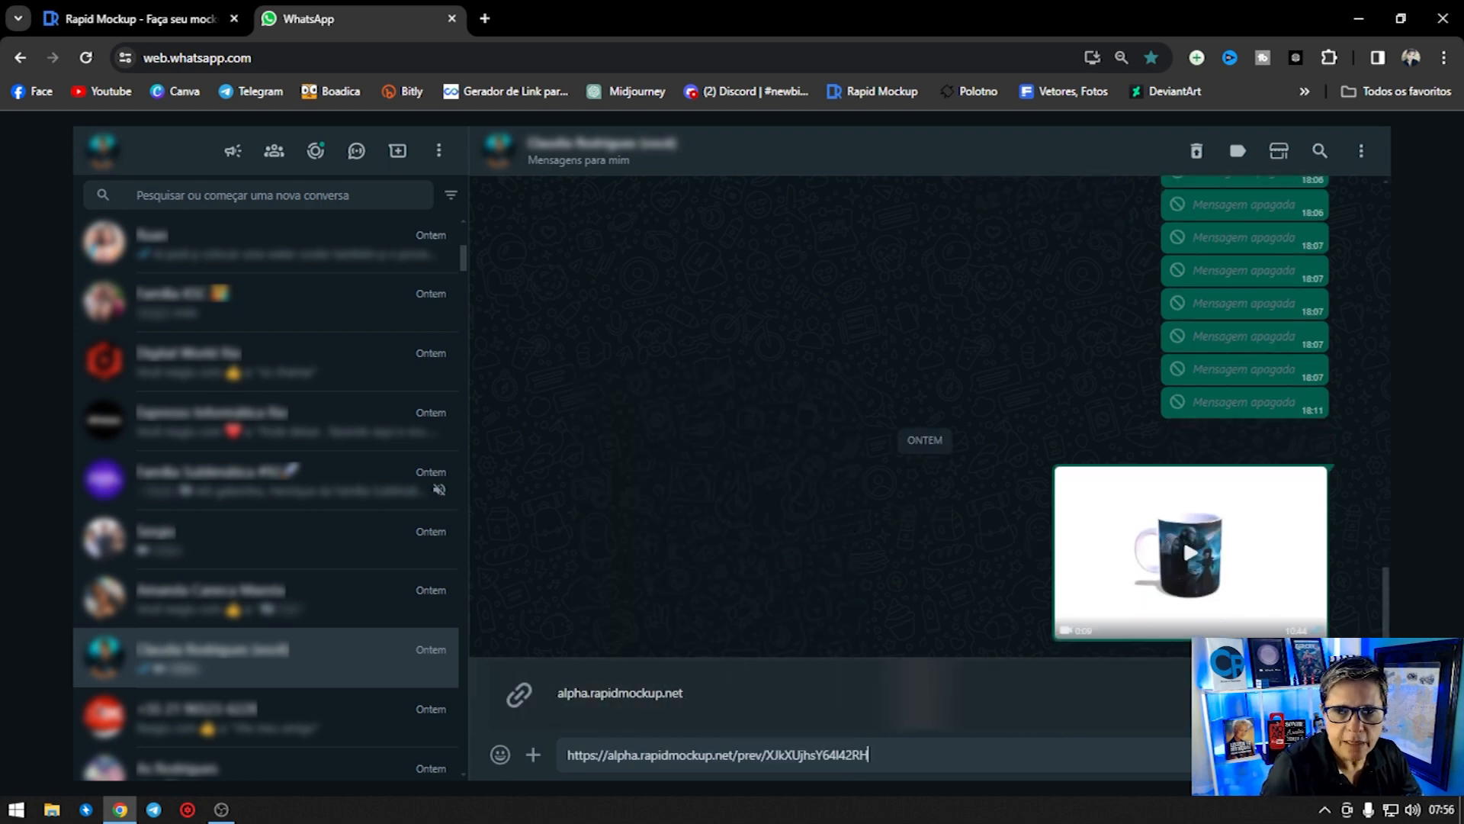
{"action": "key", "text": "Return"}
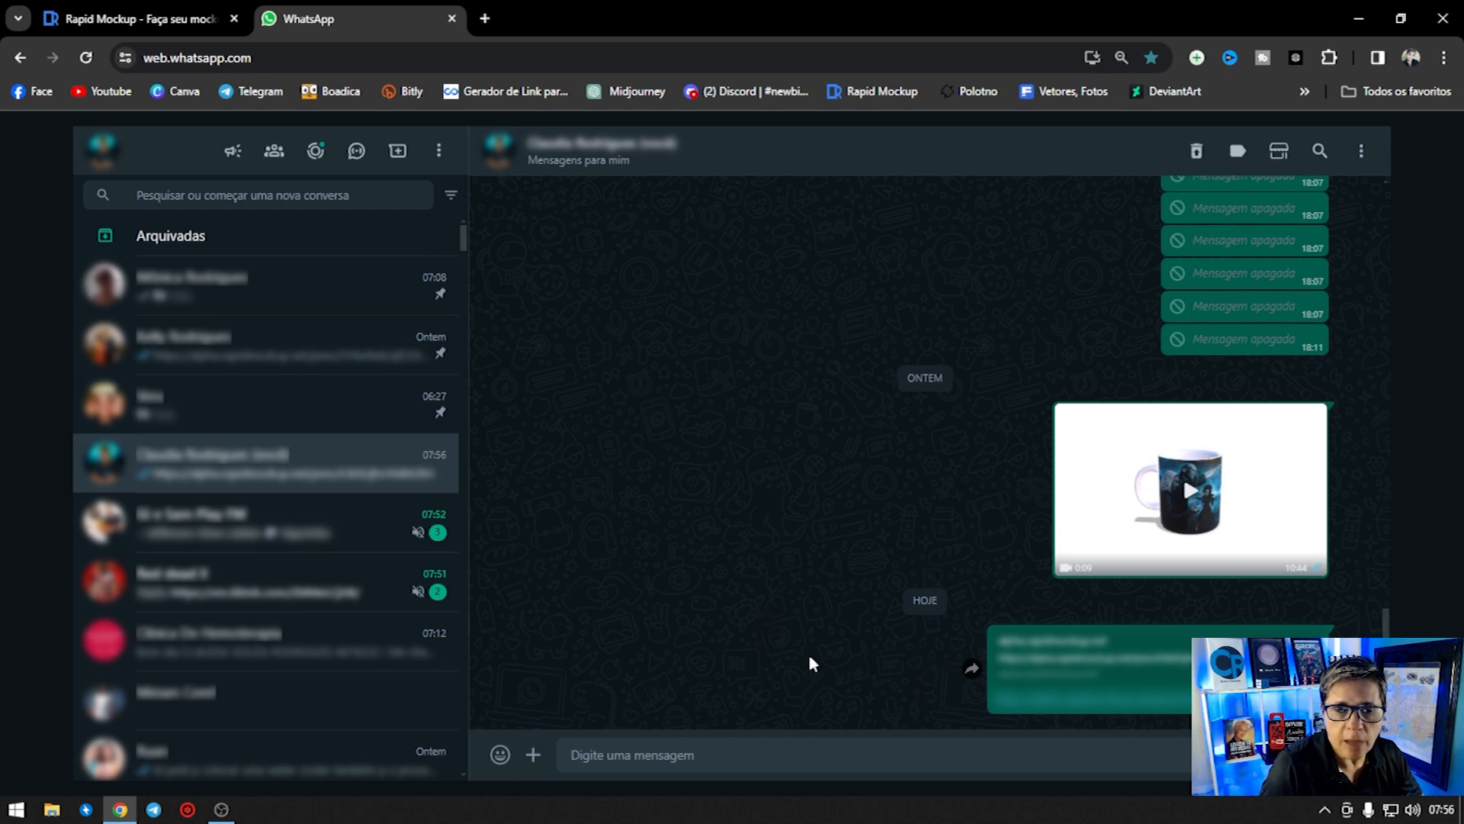
Step: Open the sent 3D link, rotate the mug in the client preview, and return to the WhatsApp chat
{"action": "left_click", "coordinate": [1057, 699]}
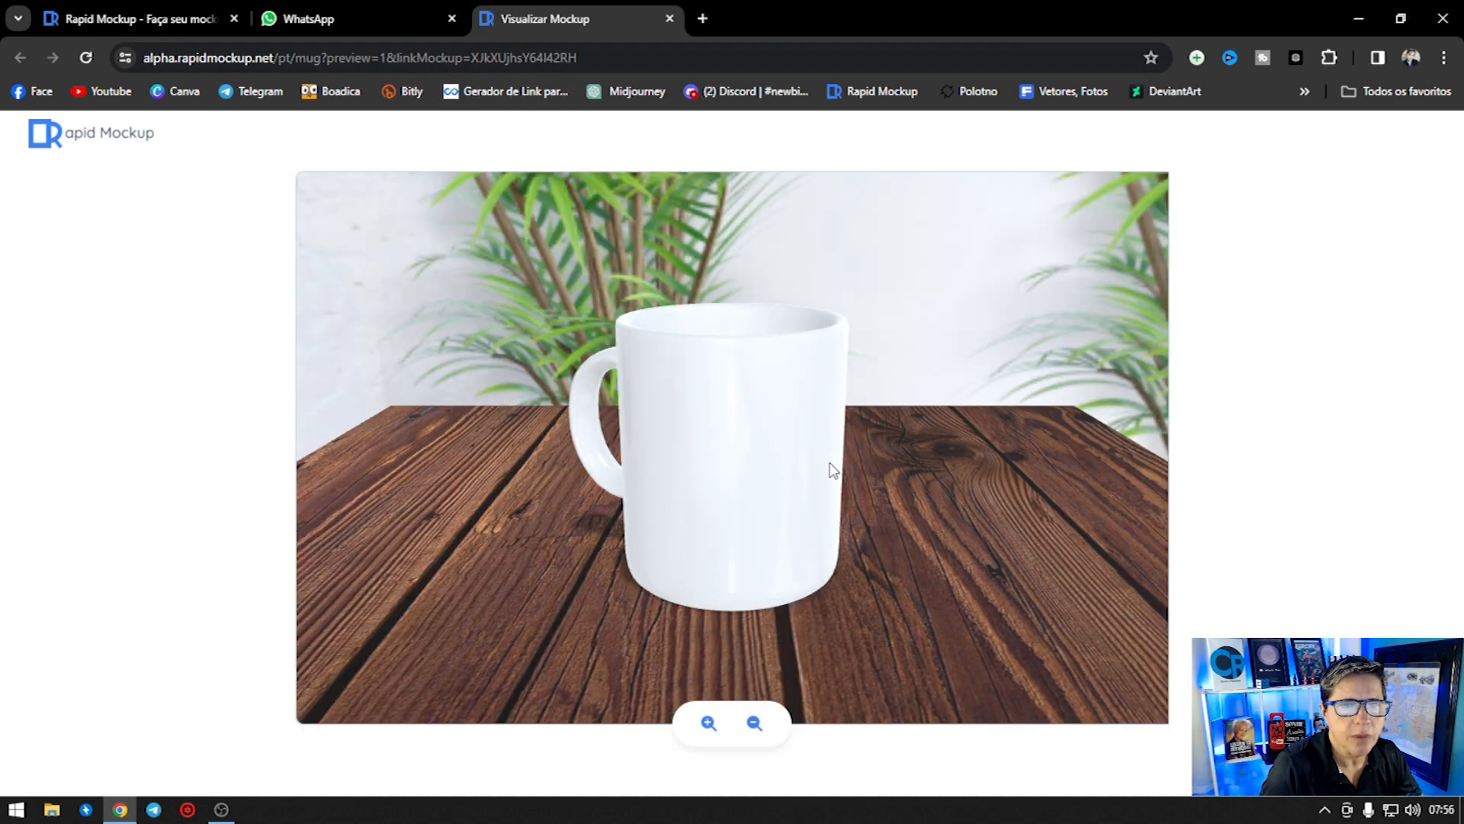
{"action": "left_click_drag", "start_coordinate": [954, 474], "coordinate": [845, 480]}
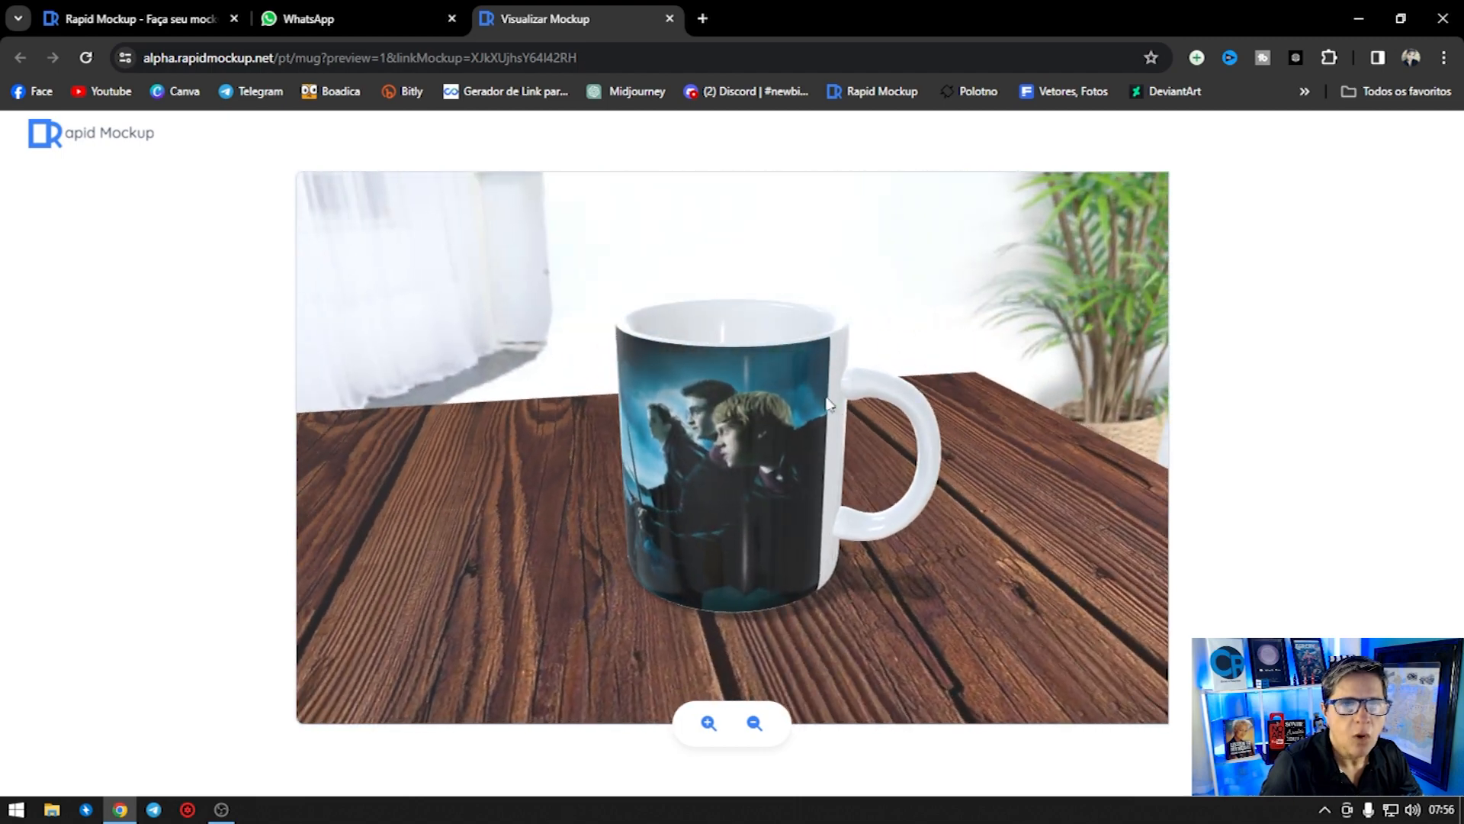
{"action": "left_click", "coordinate": [353, 16]}
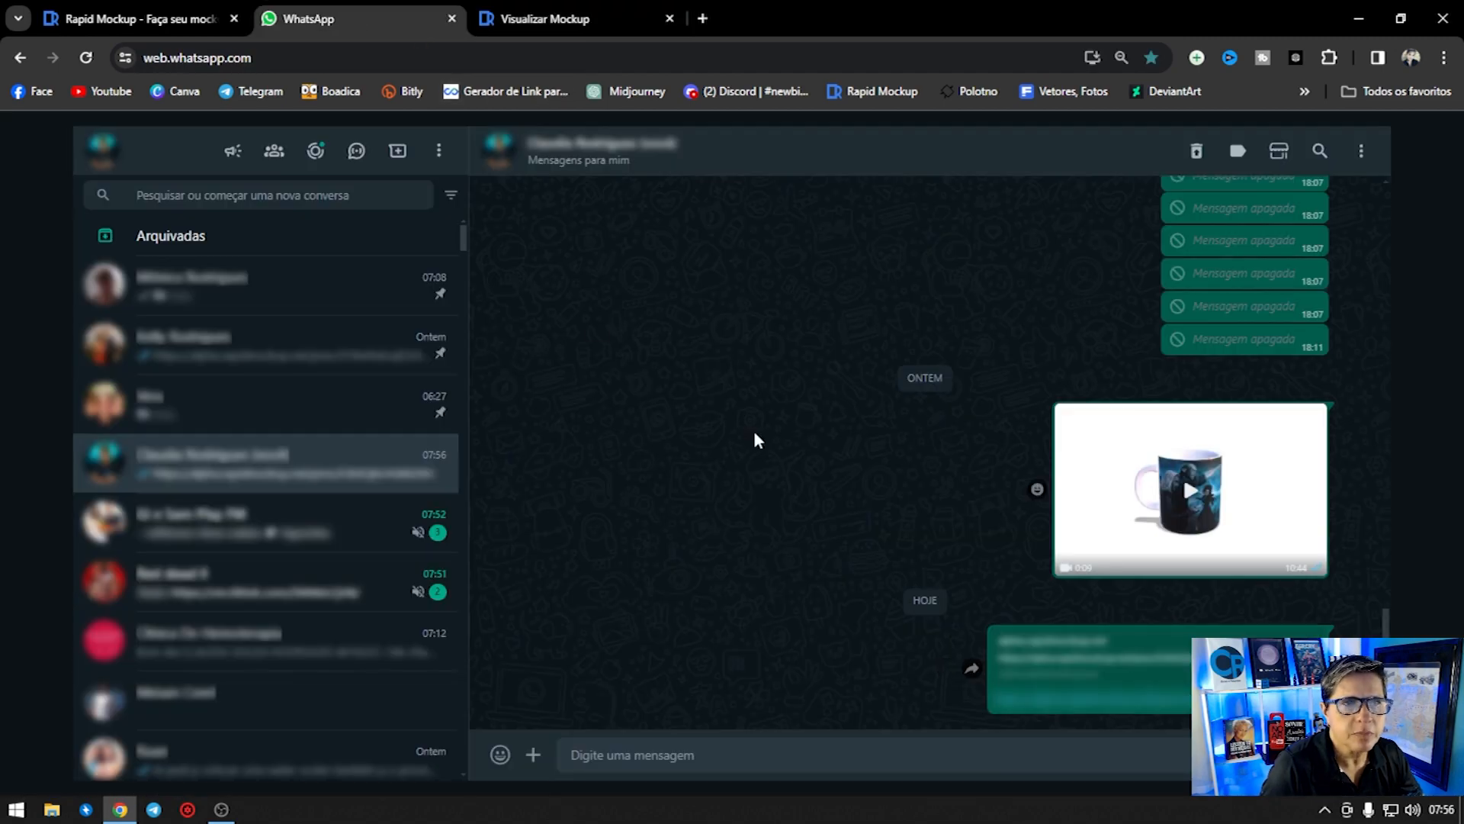
Step: Back in Rapid Mockup, export an MP4 rotation video of the mug at 2x speed and save it in 09 COMO MOSTRAR ARTE DE CANECA
{"action": "left_click", "coordinate": [197, 22]}
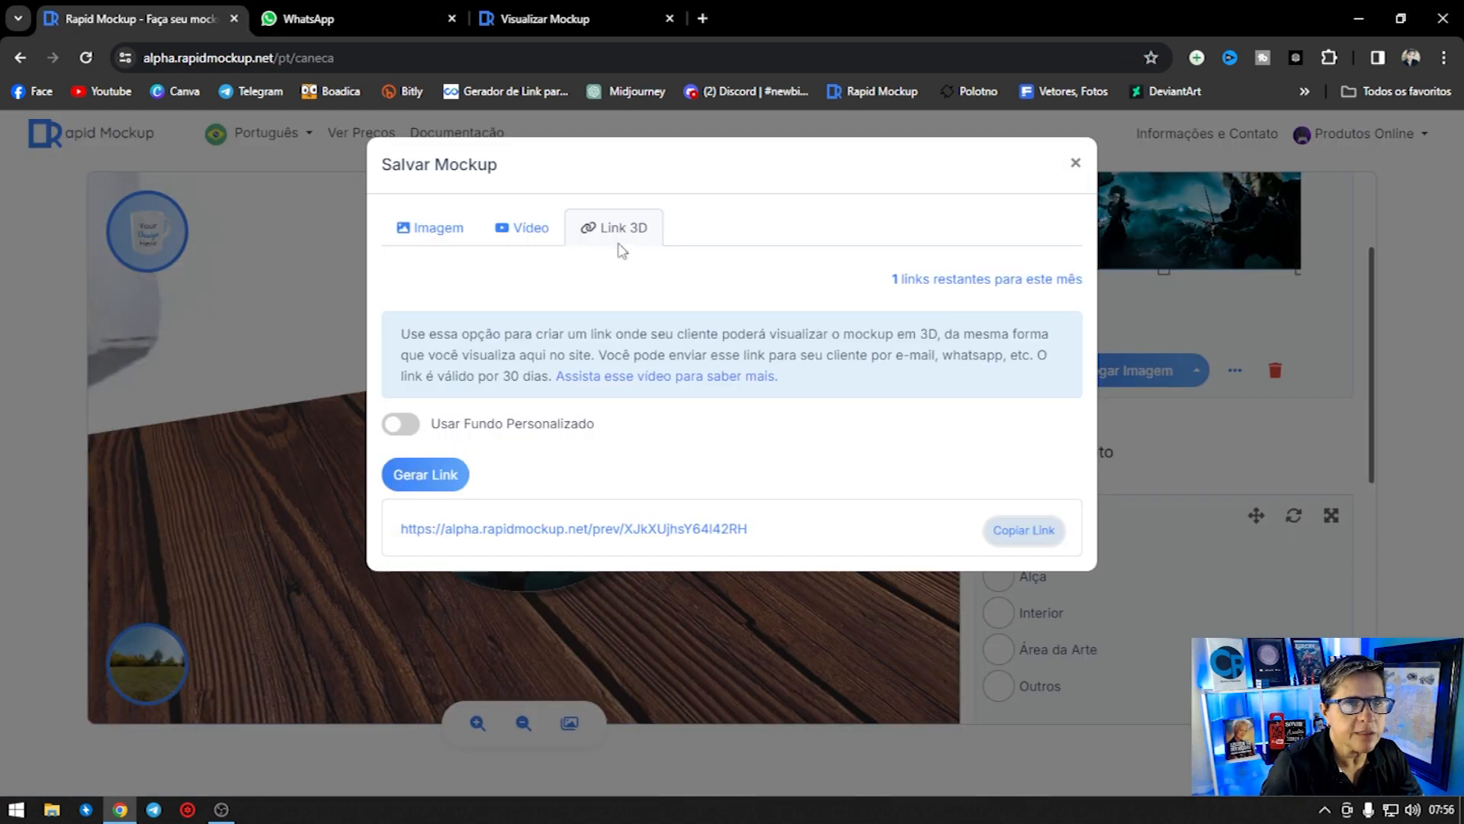
{"action": "left_click", "coordinate": [523, 228]}
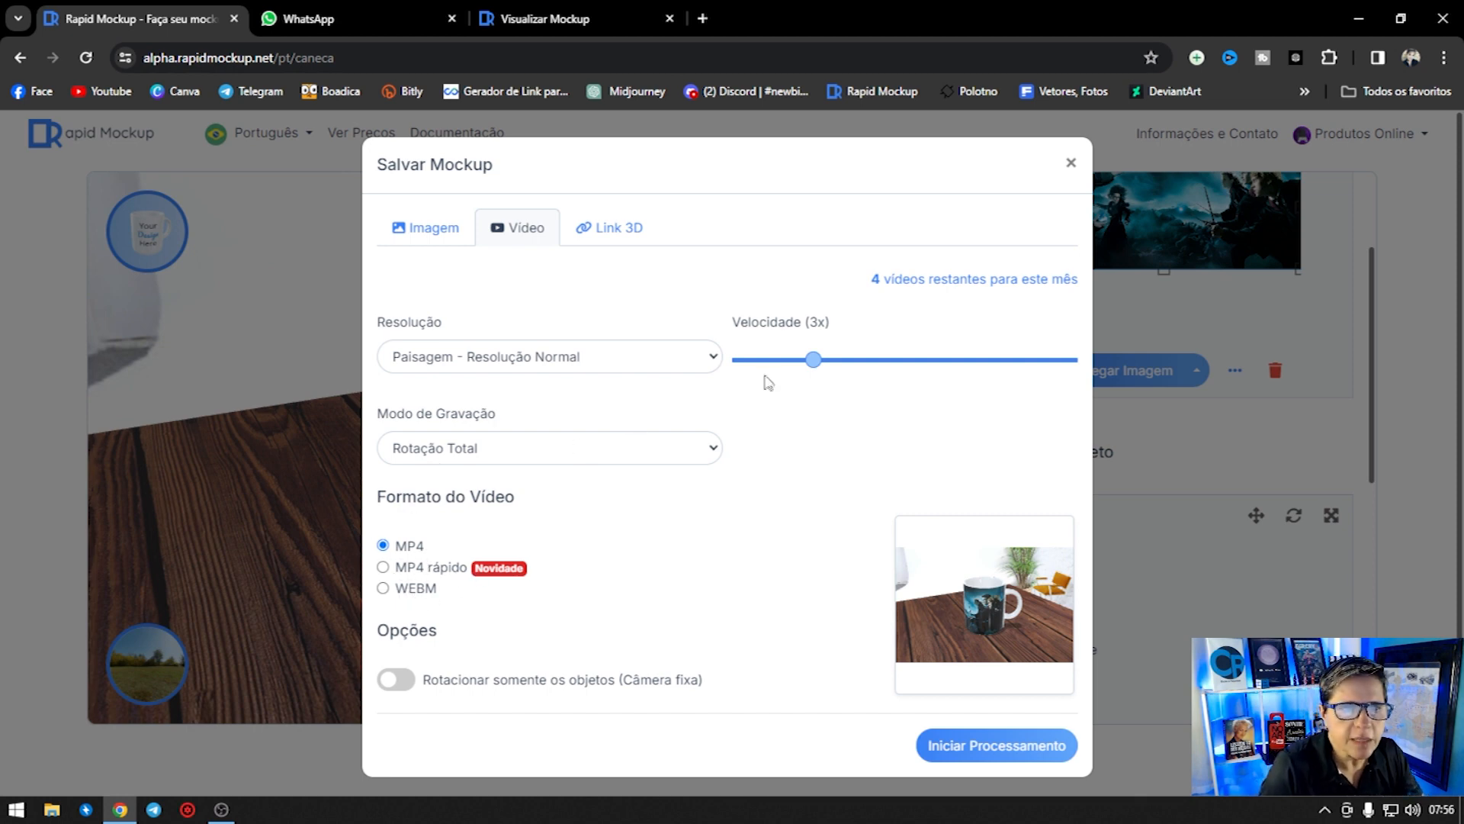
{"action": "left_click_drag", "start_coordinate": [806, 371], "coordinate": [767, 370]}
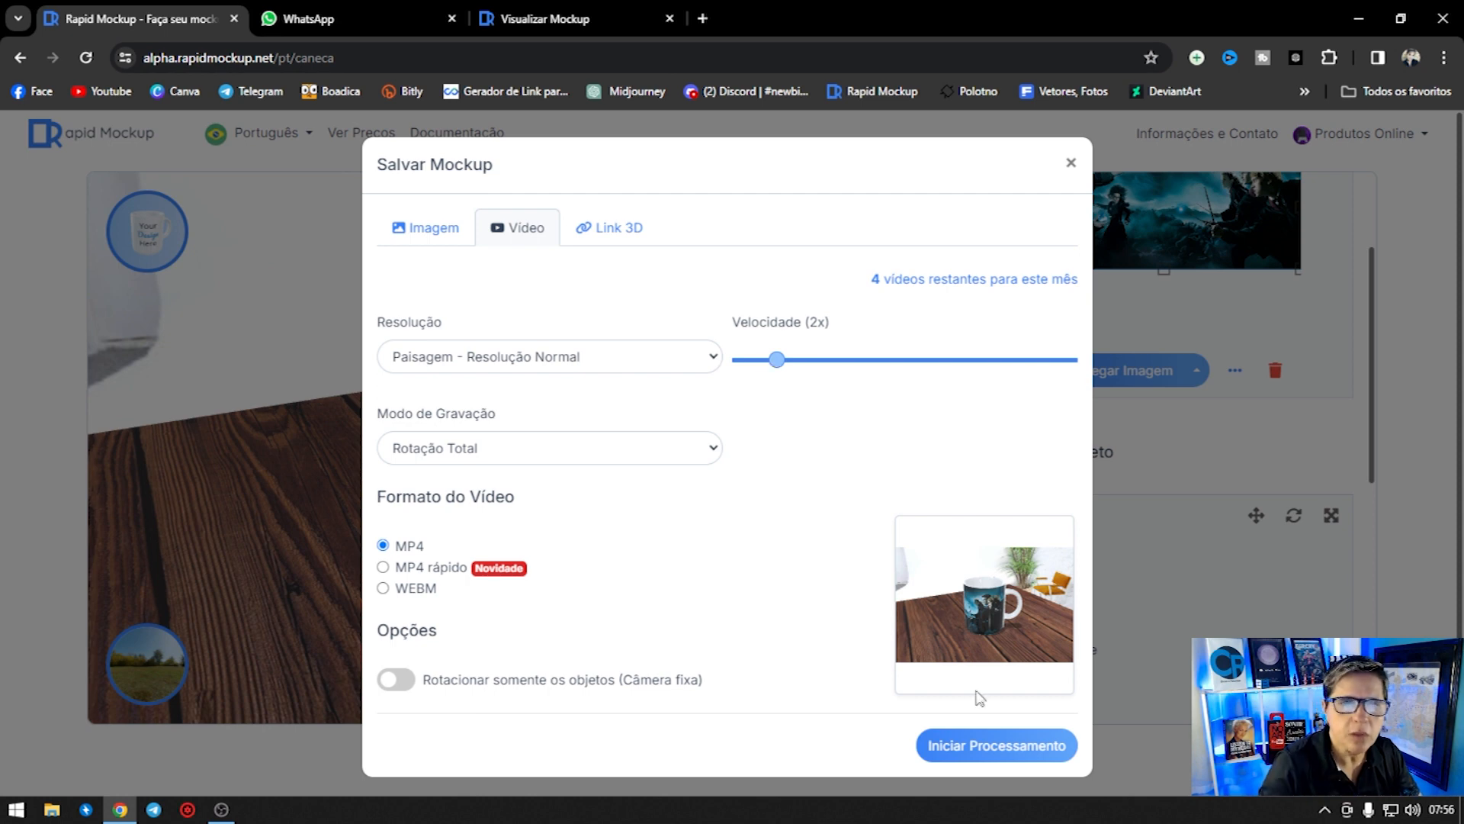
{"action": "left_click", "coordinate": [1011, 752]}
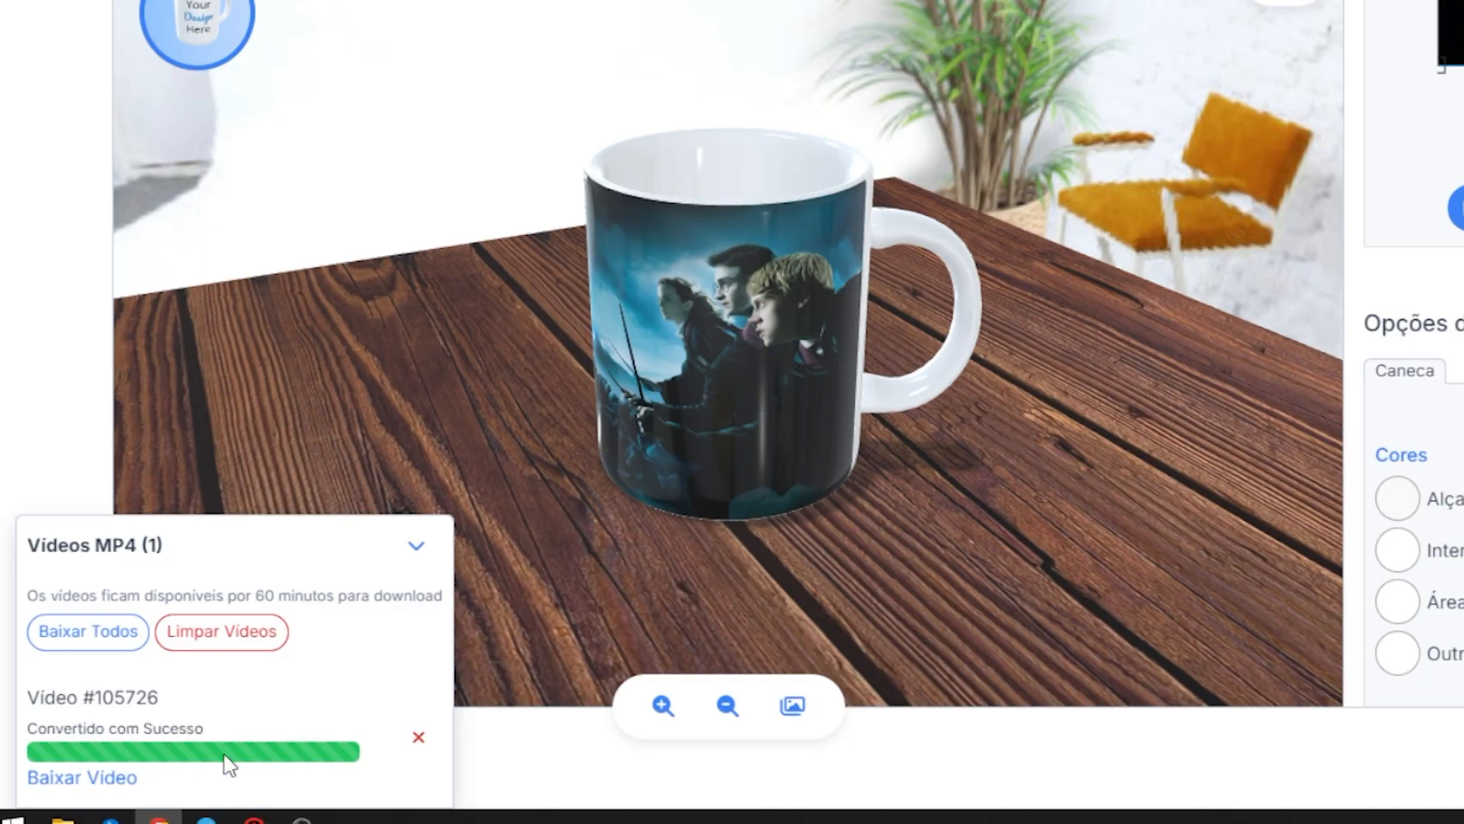
{"action": "left_click", "coordinate": [103, 792]}
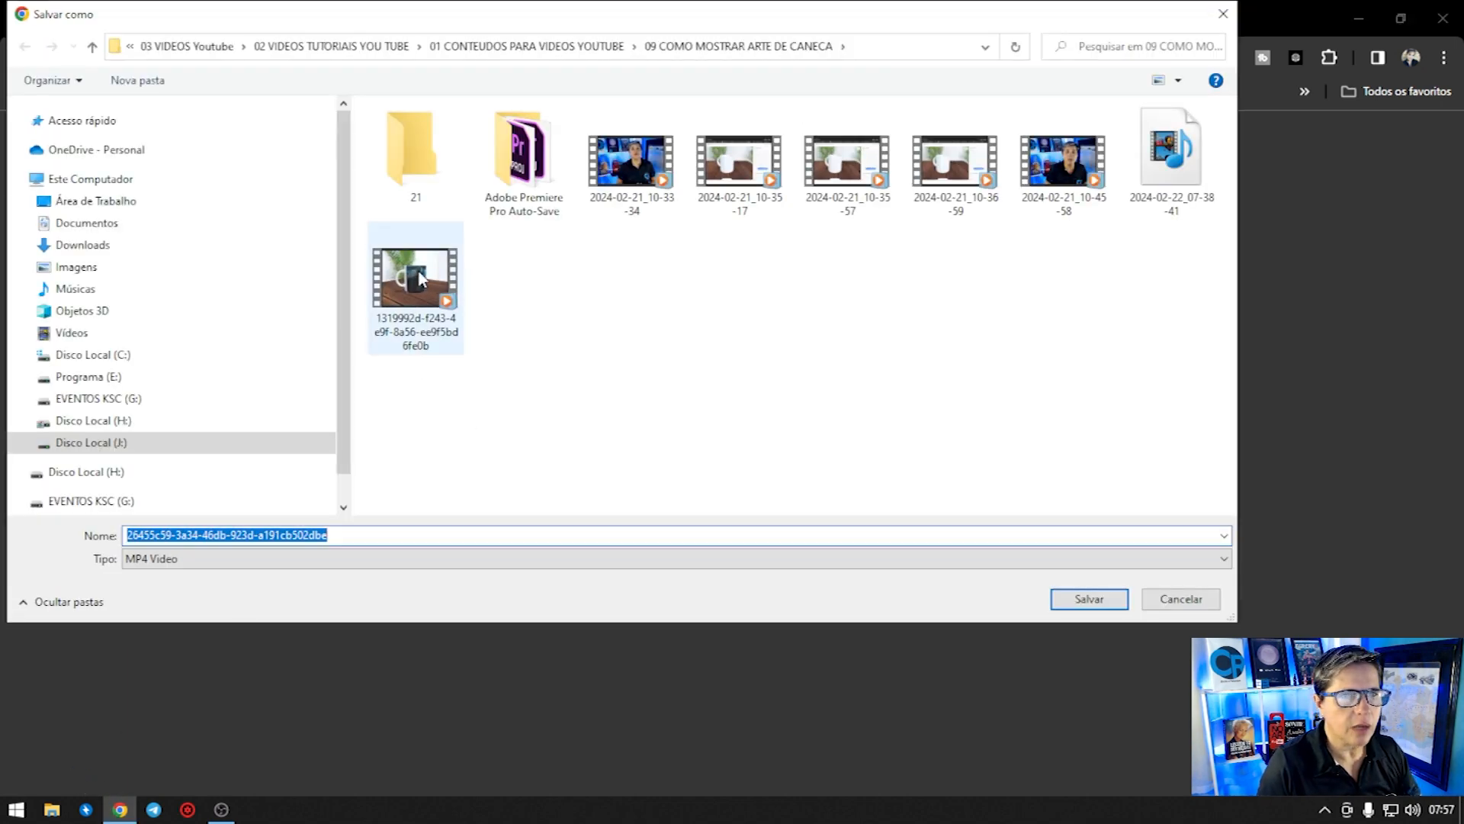
{"action": "left_click", "coordinate": [1092, 600]}
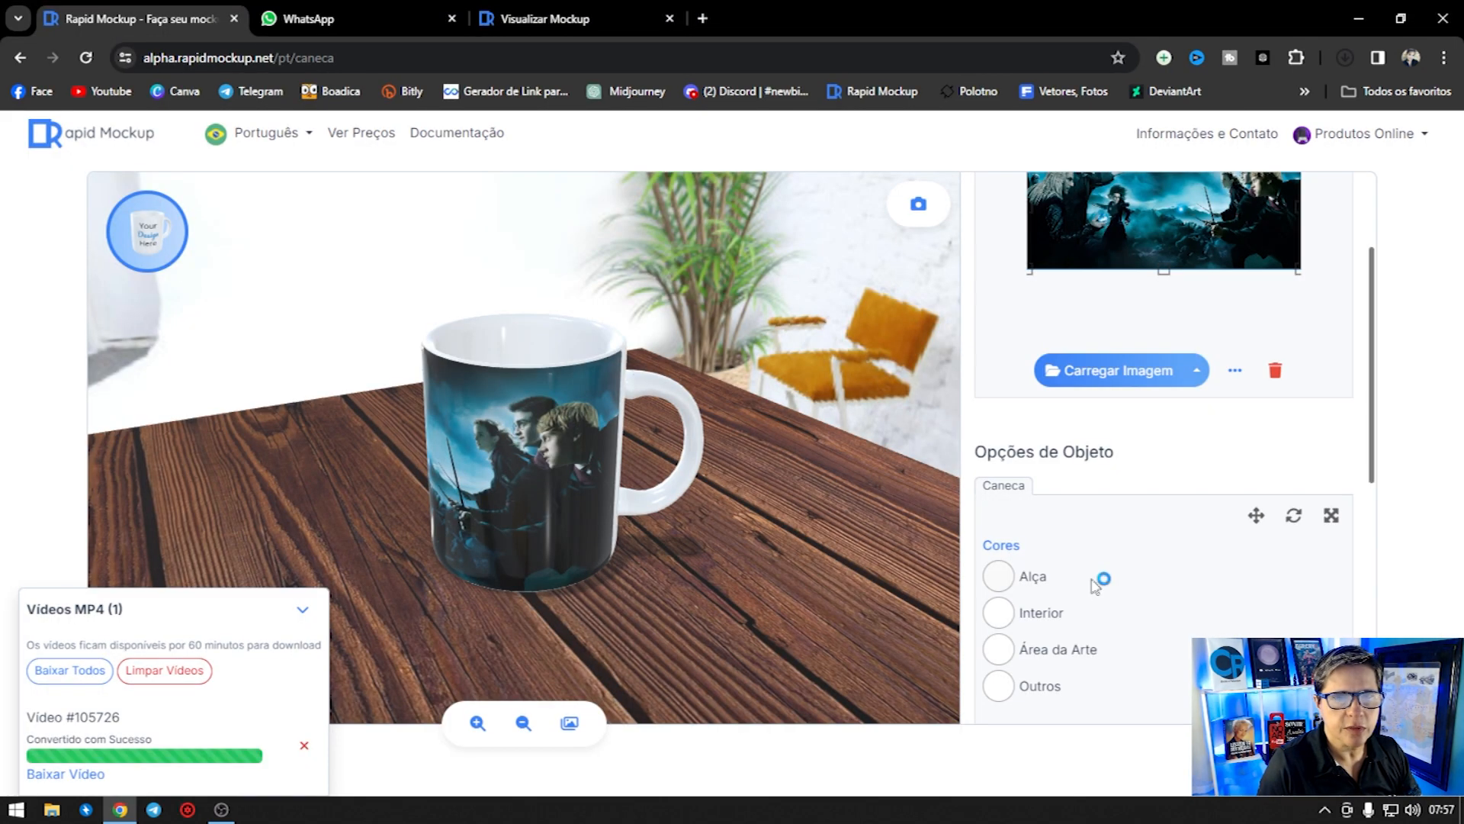
Step: Switch to WhatsApp Web, attach the downloaded mug video to the chat with oneself, and send it
{"action": "left_click", "coordinate": [330, 21]}
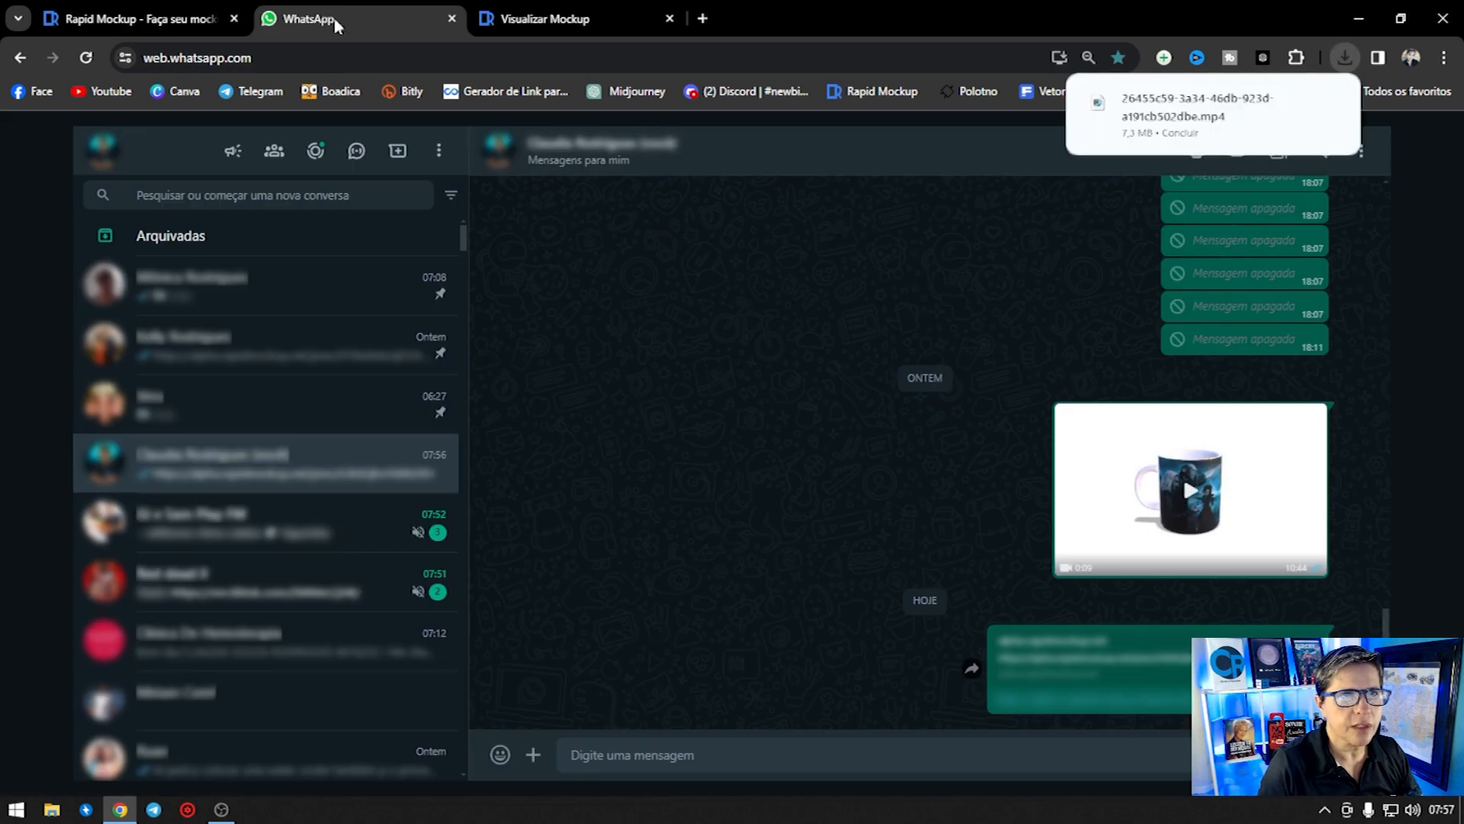
{"action": "left_click", "coordinate": [533, 754]}
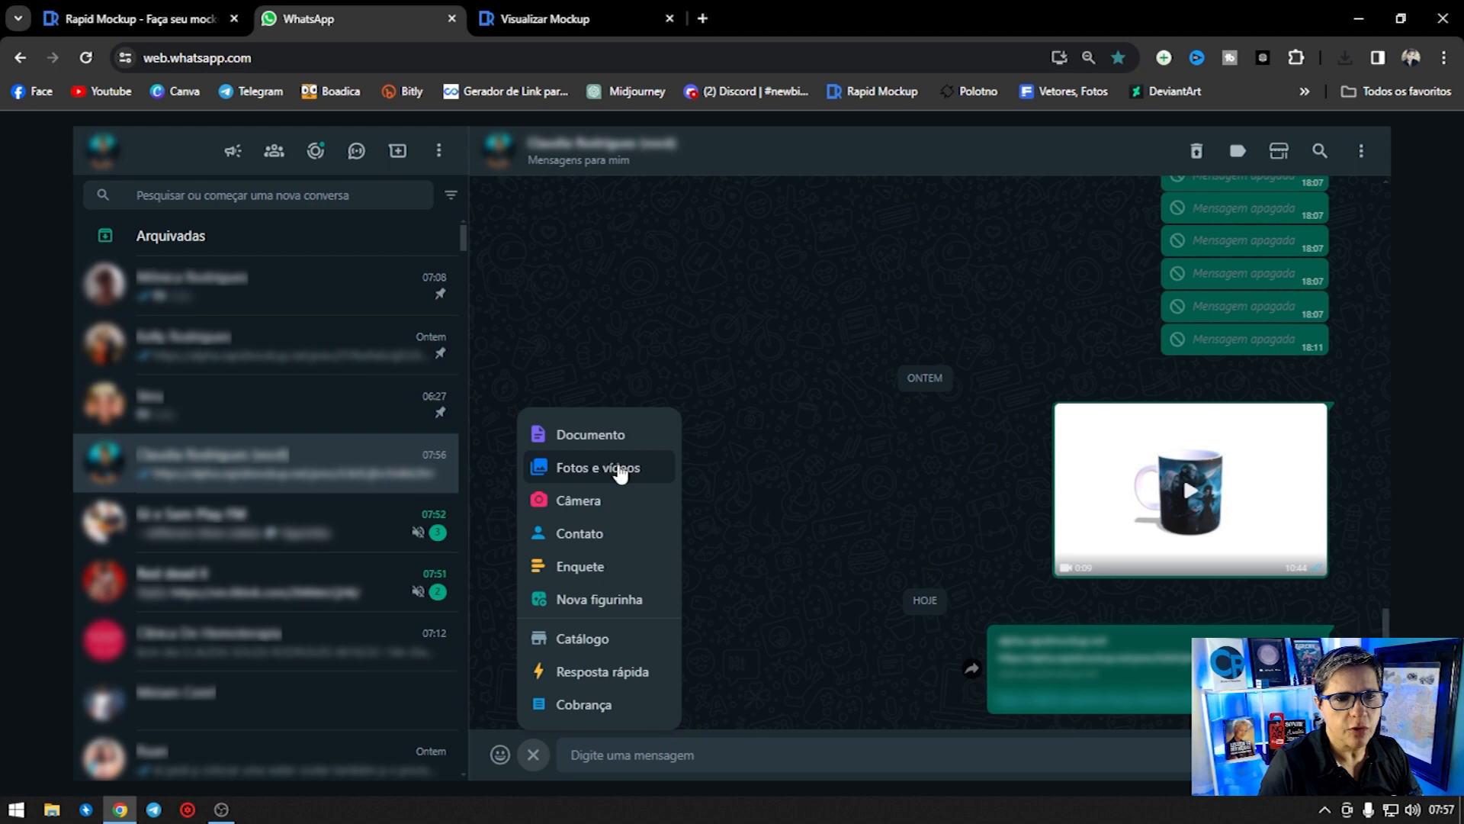
{"action": "left_click", "coordinate": [621, 469]}
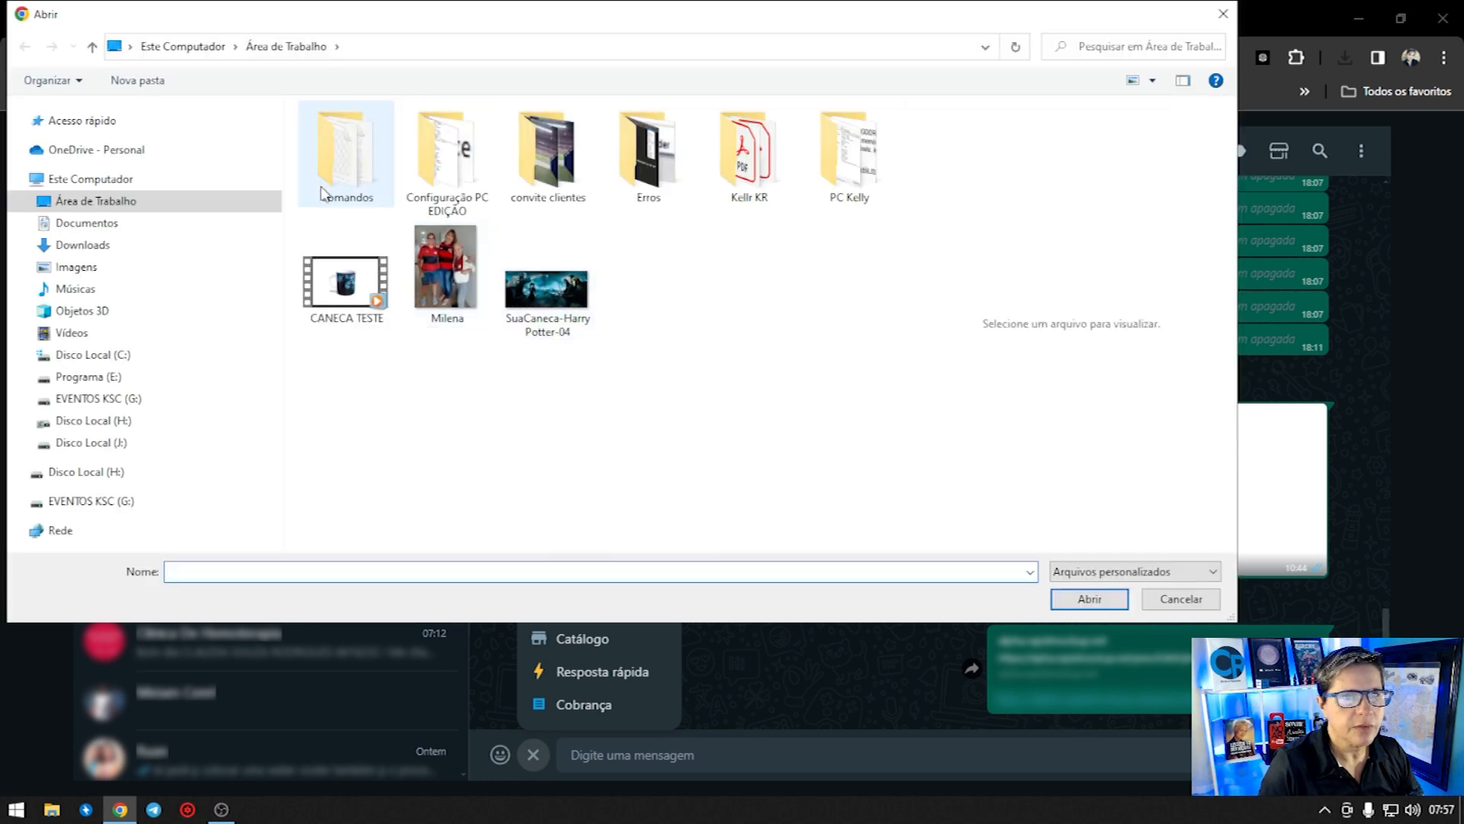
{"action": "left_click", "coordinate": [115, 202]}
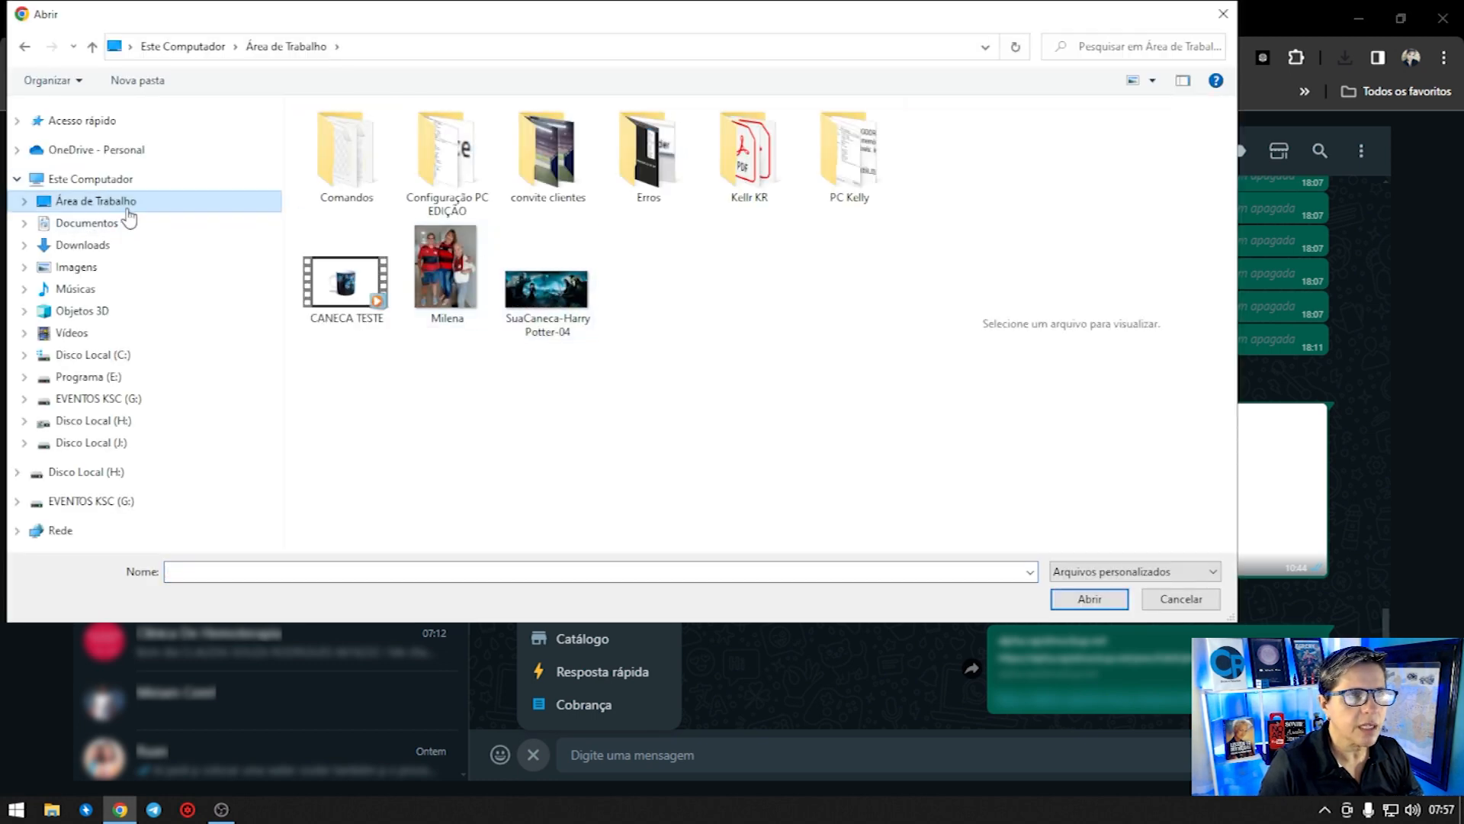
{"action": "left_click", "coordinate": [573, 261]}
{"action": "left_click", "coordinate": [1090, 598]}
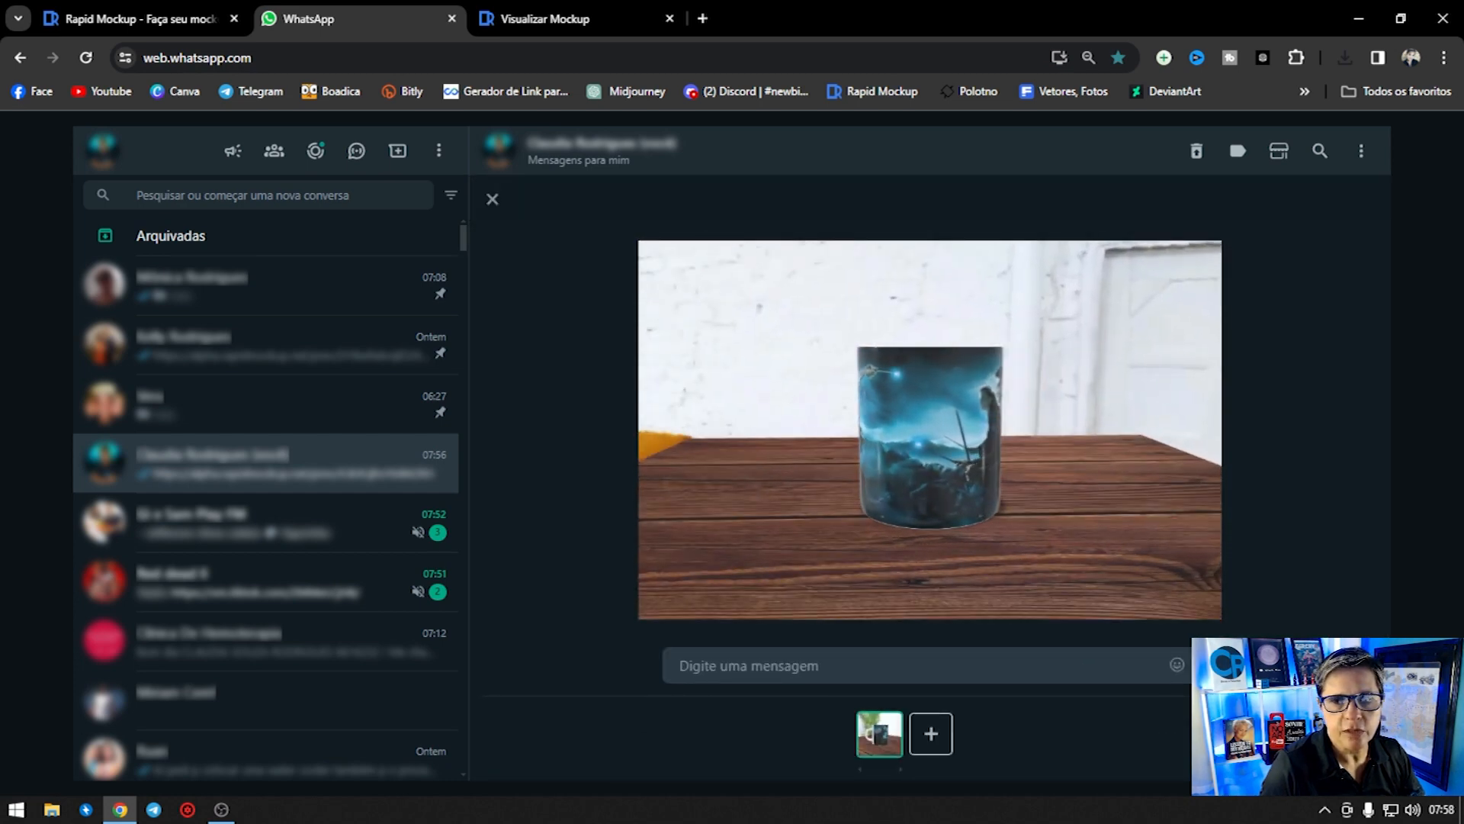
{"action": "key", "text": "Escape"}
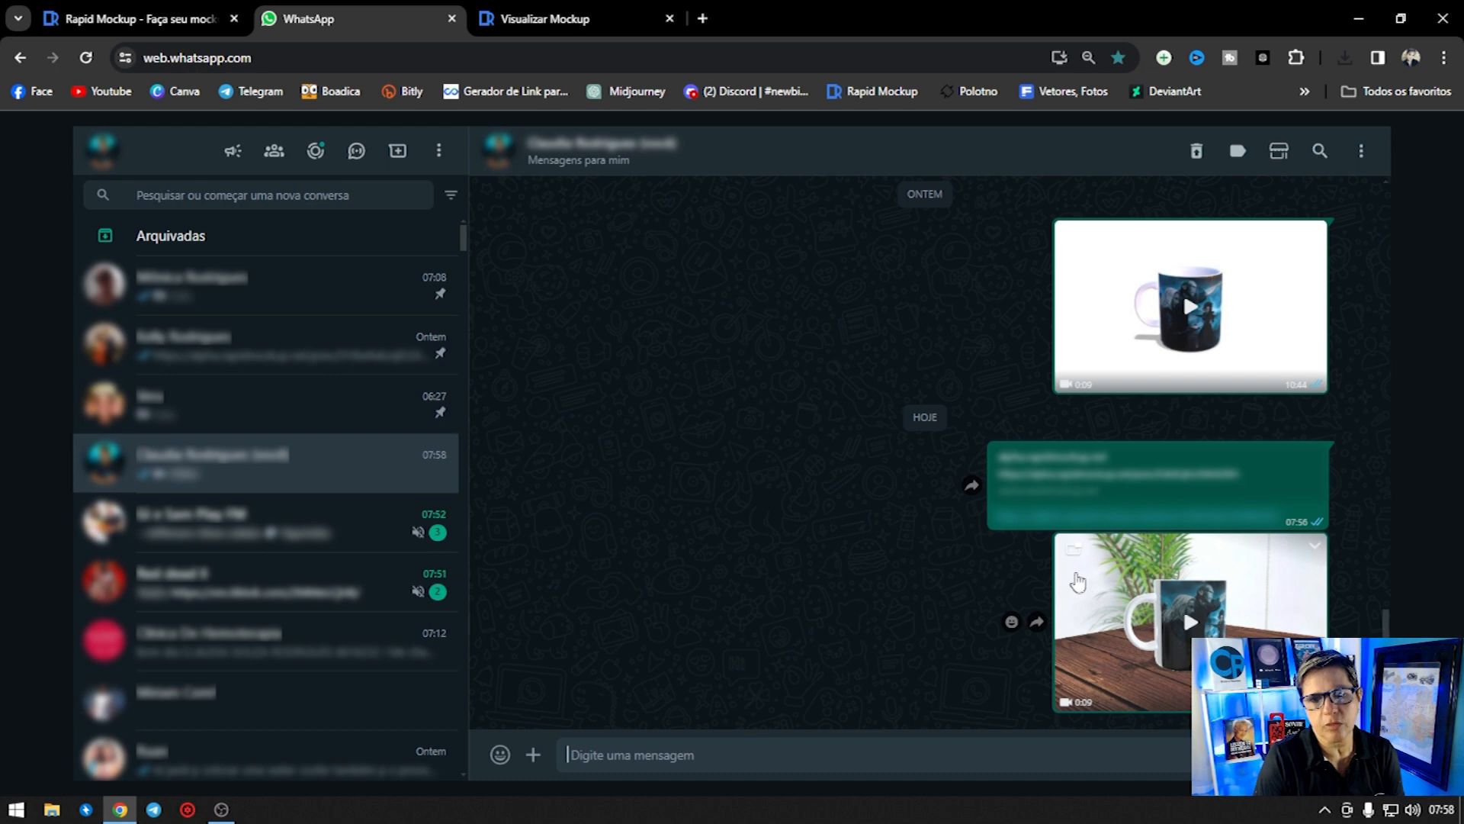
Step: Play the sent mug video in WhatsApp, close it, and return to the Rapid Mockup editor
{"action": "left_click", "coordinate": [1191, 627]}
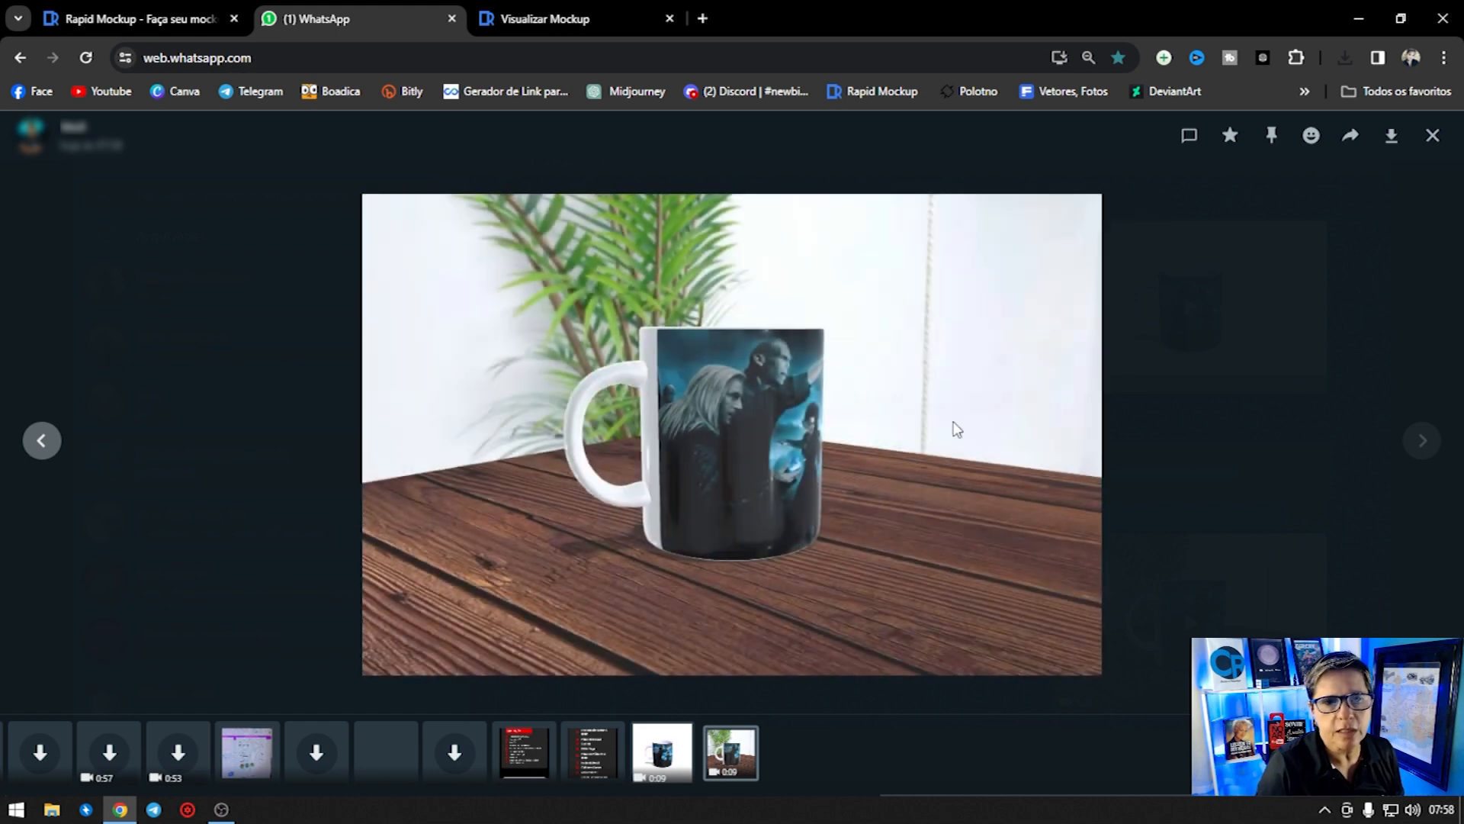
{"action": "left_click", "coordinate": [1433, 135]}
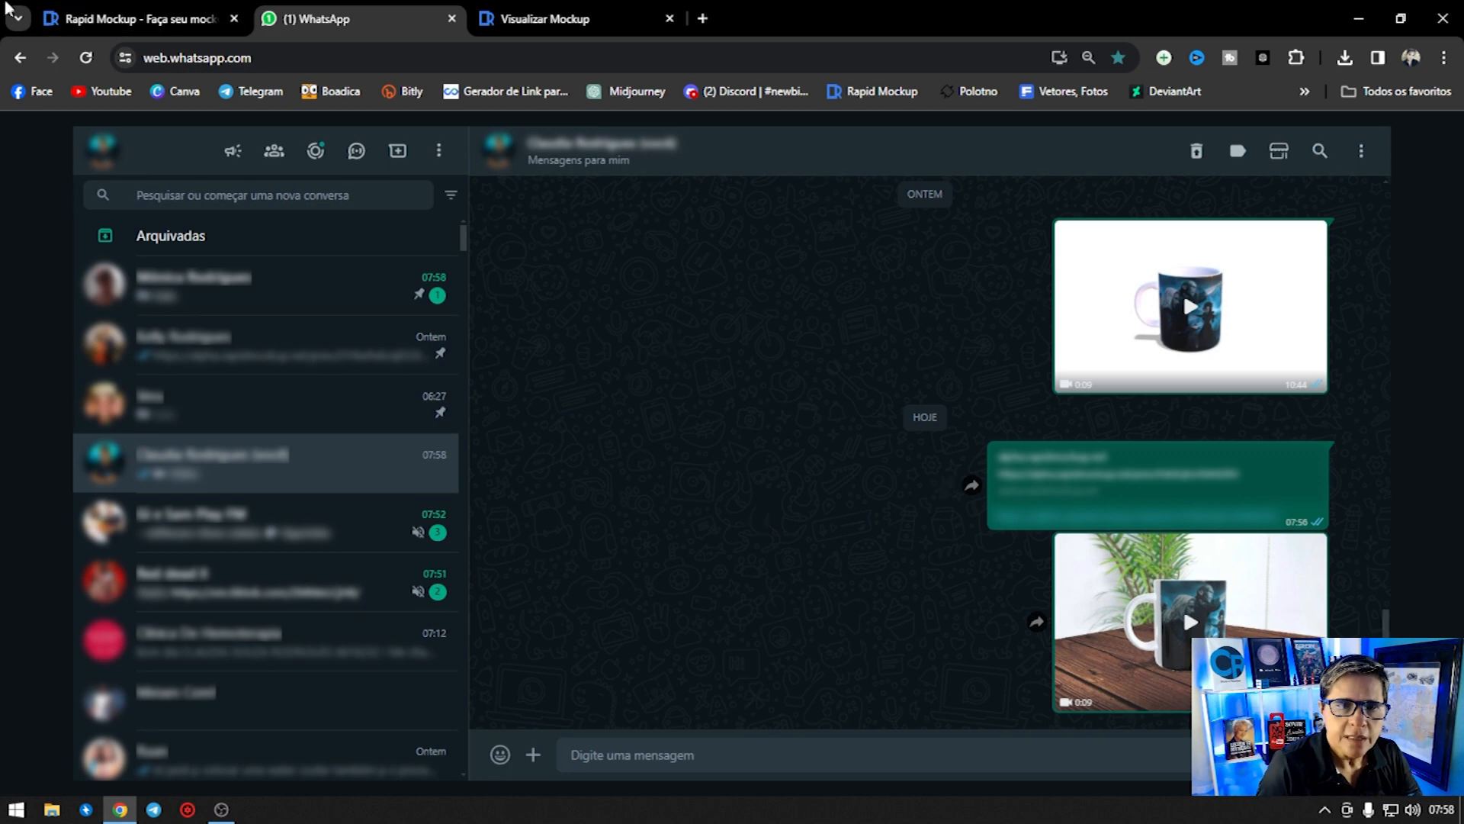
{"action": "left_click", "coordinate": [169, 21]}
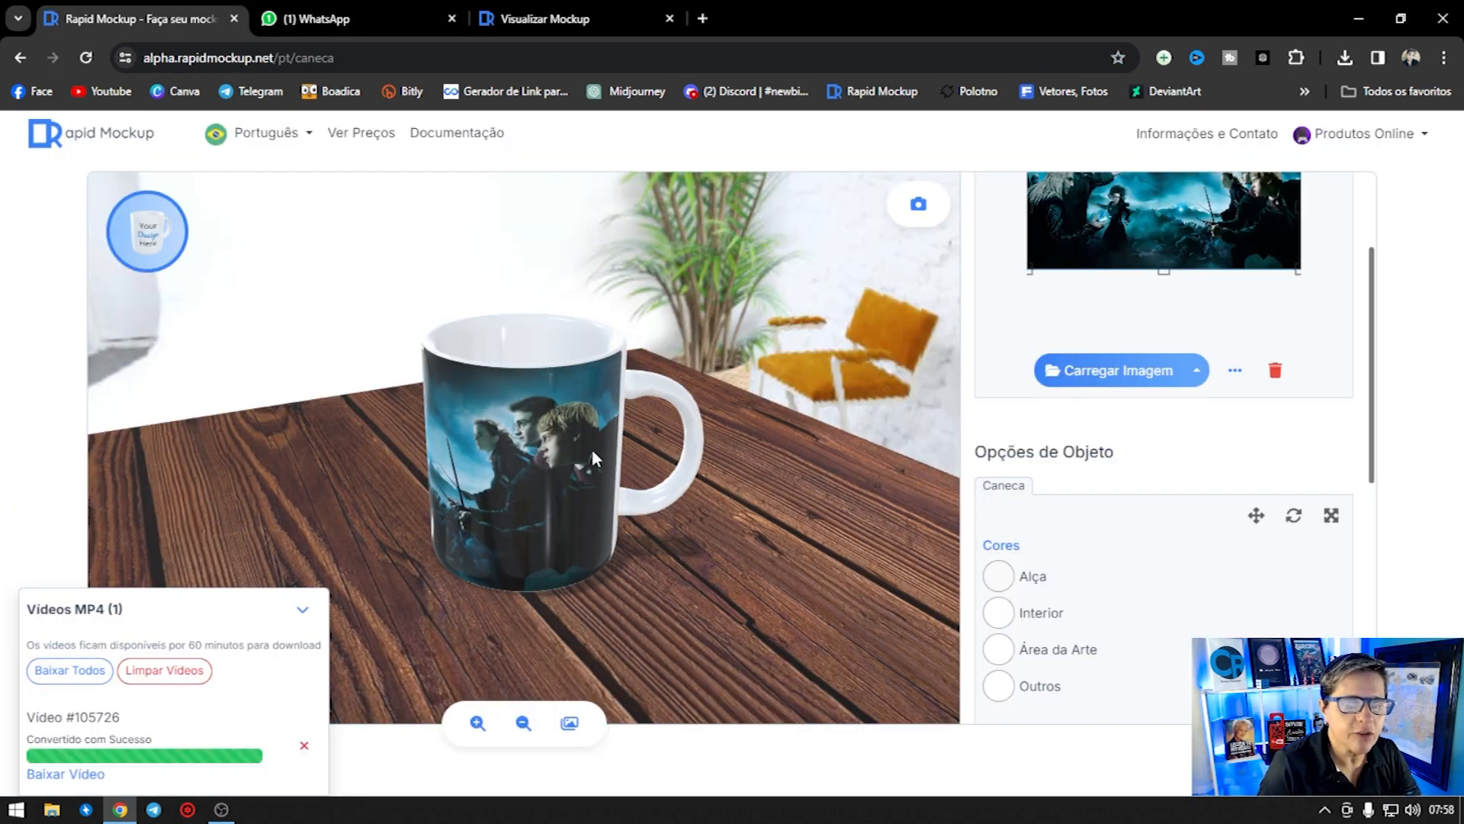